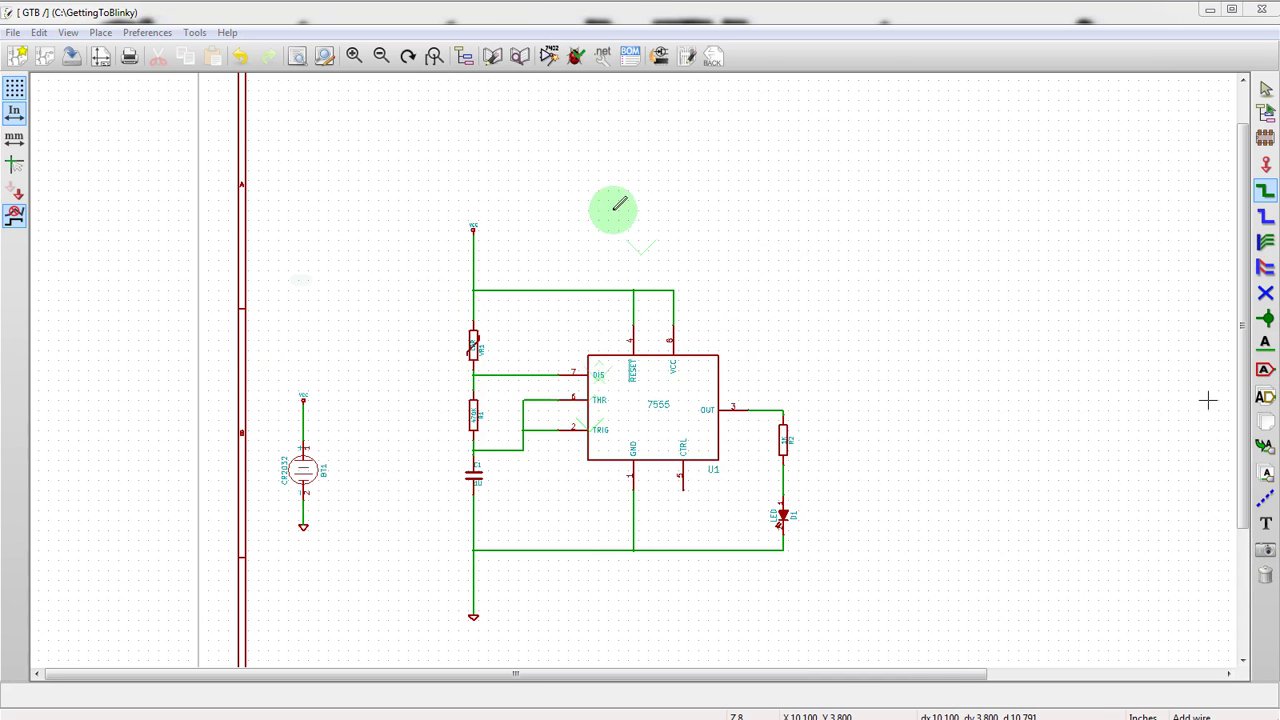
- Launch CvPcb on the blinky netlist, dismiss the component library error, and select battery BT1
scroll(634, 371, down, 2)
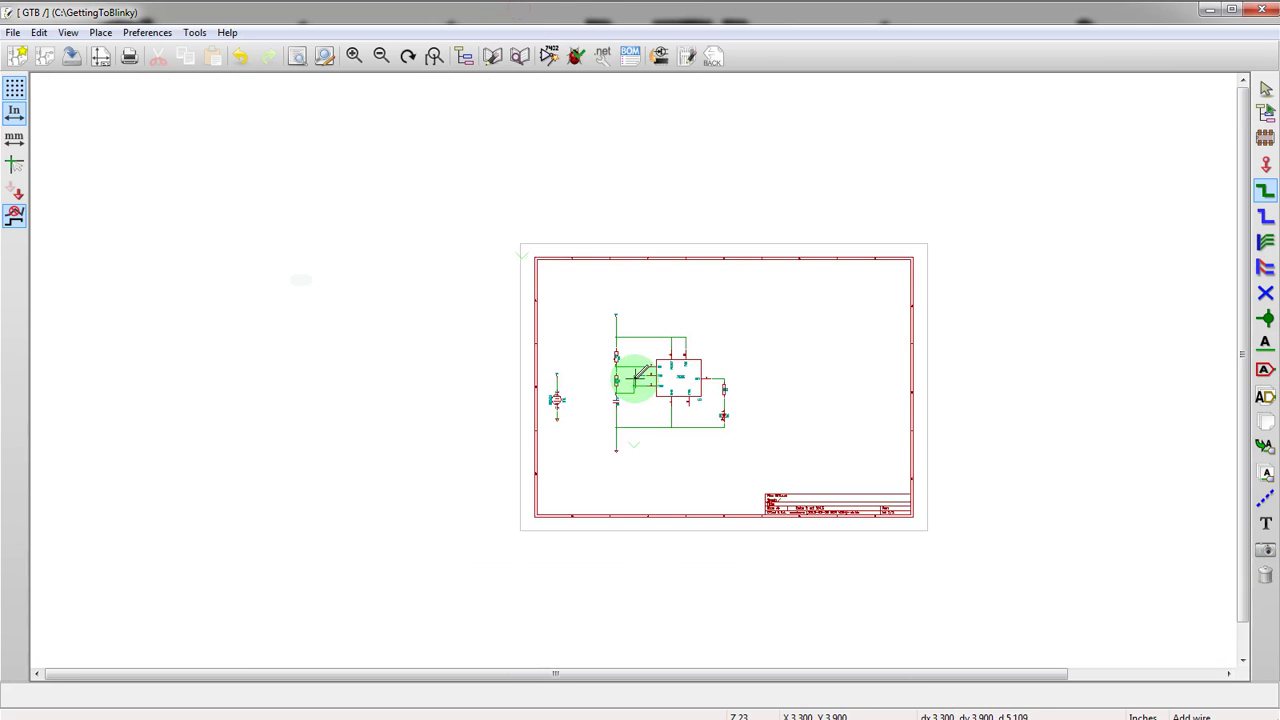
scroll(654, 357, up, 1)
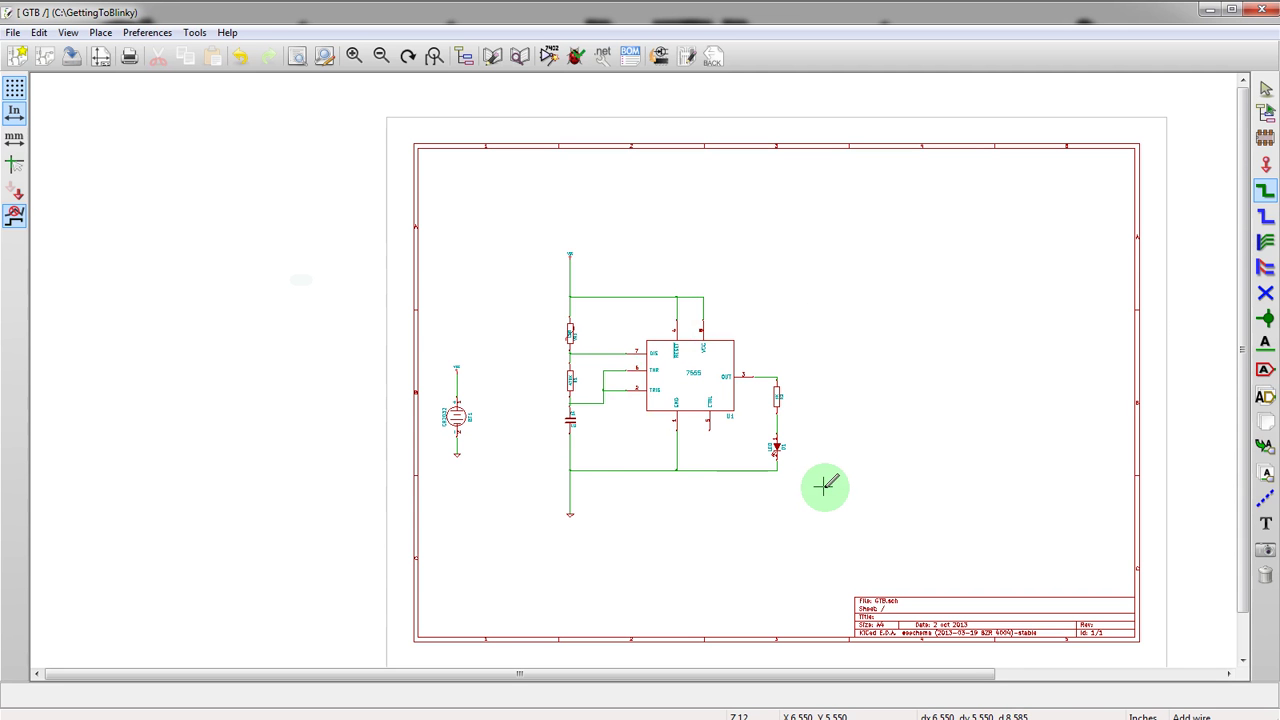
scroll(820, 486, up, 3)
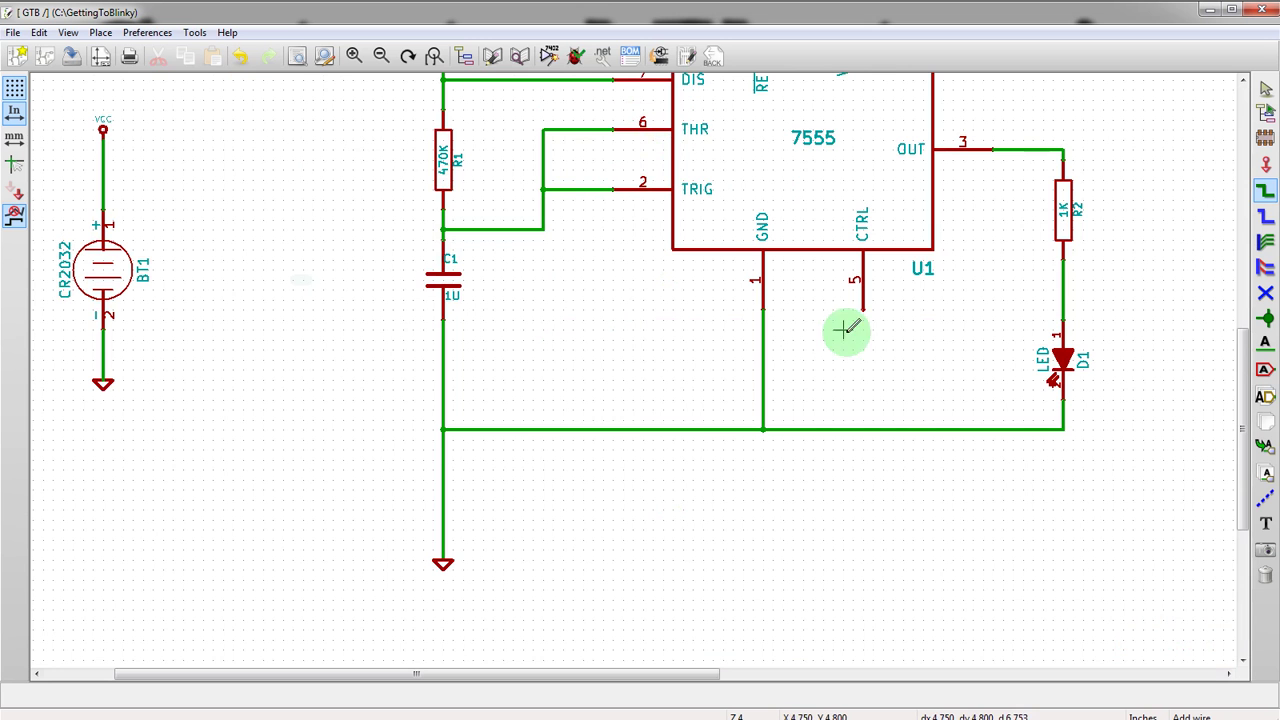
scroll(634, 370, down, 3)
scroll(723, 223, up, 2)
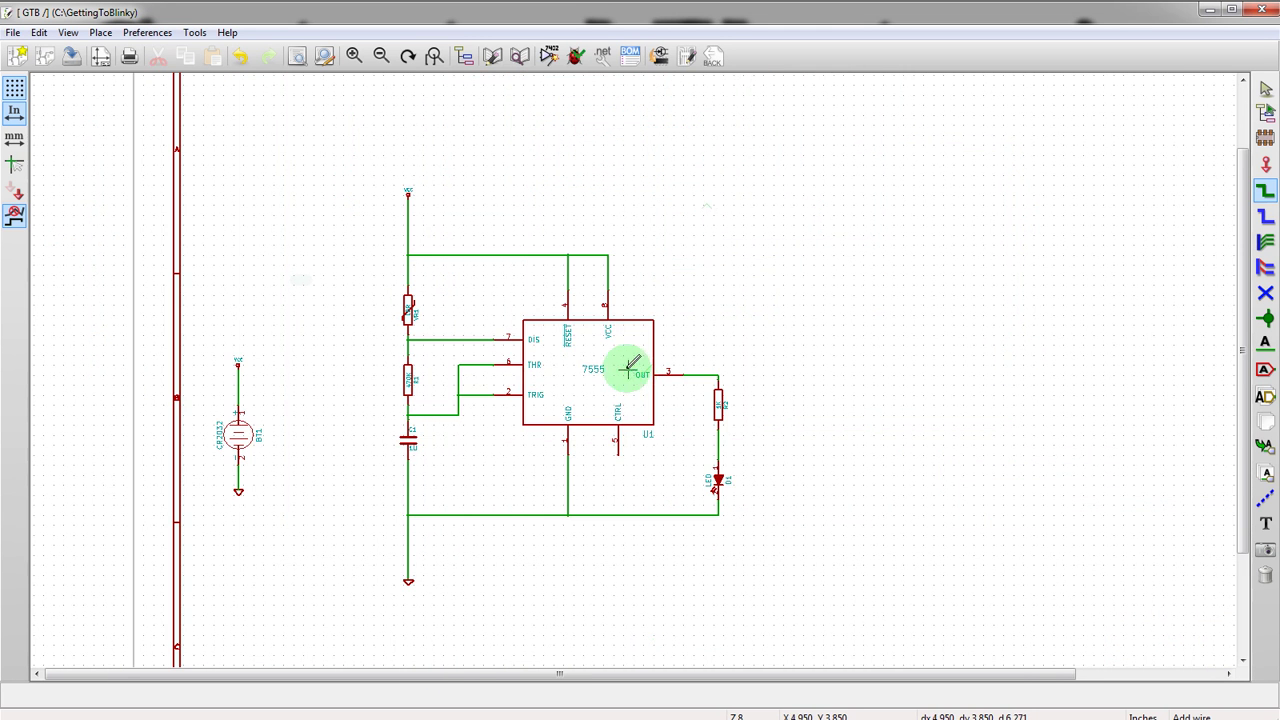
scroll(514, 357, up, 1)
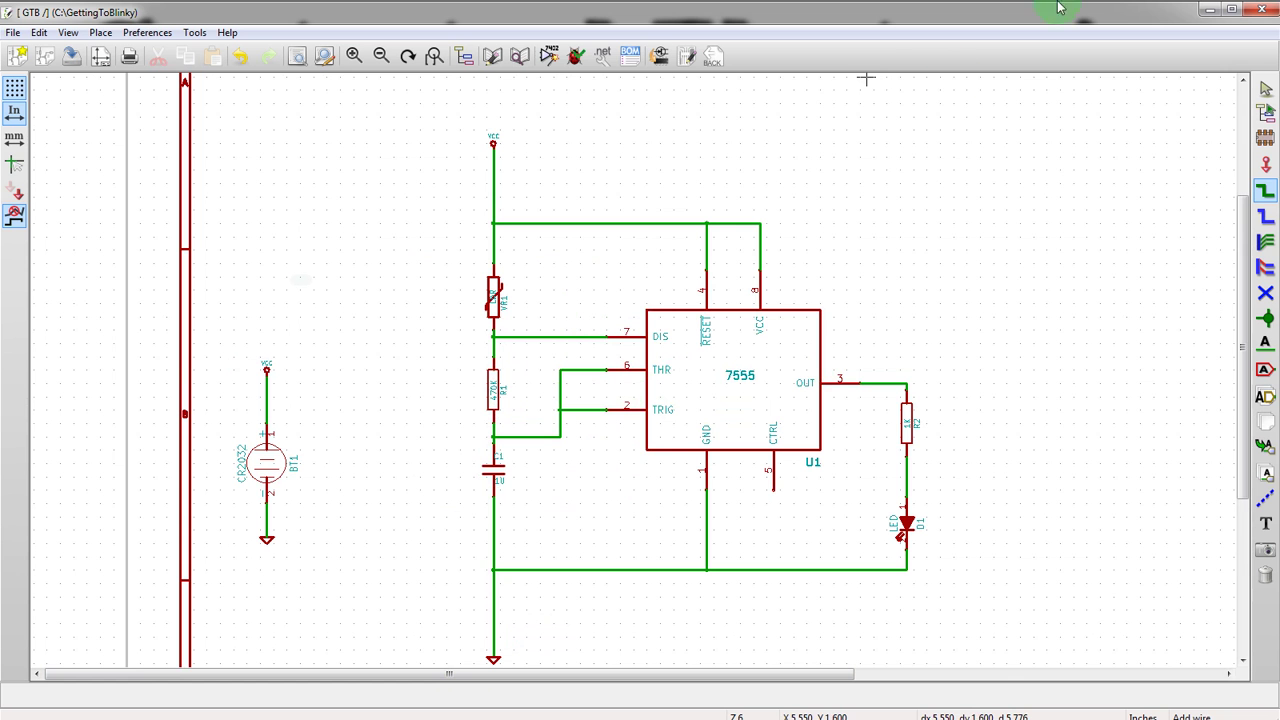
click(659, 60)
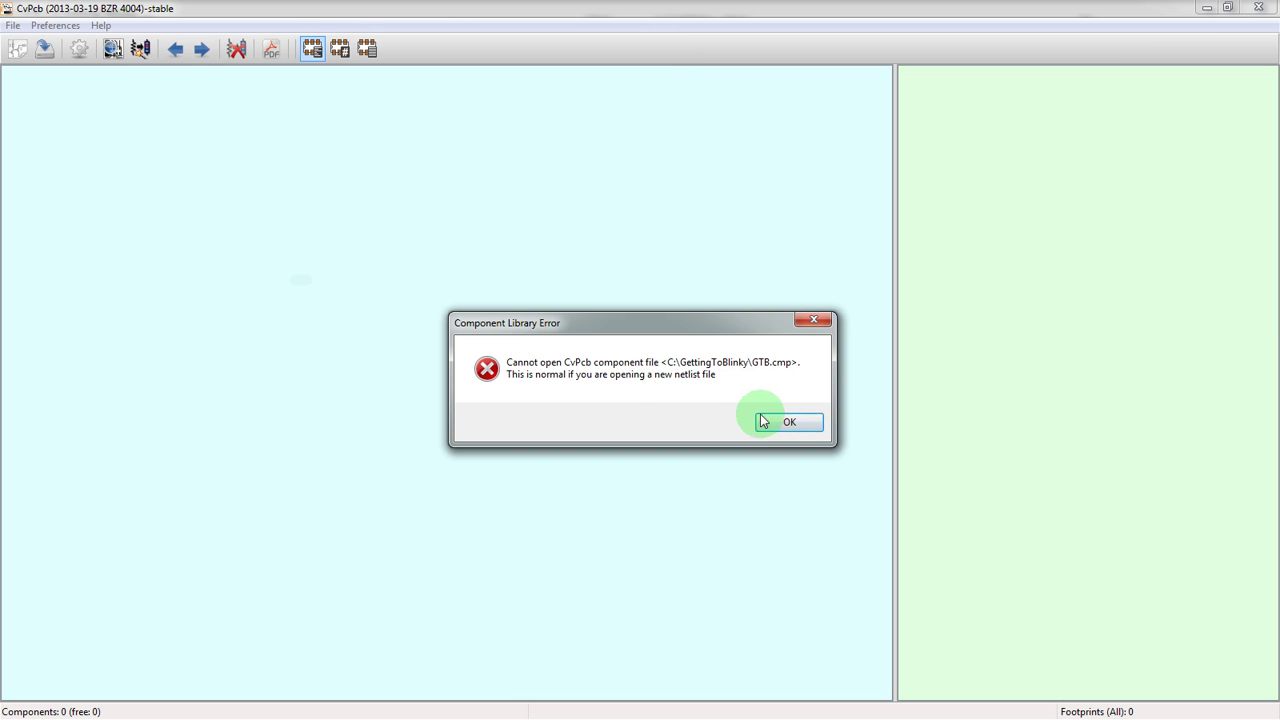
click(787, 423)
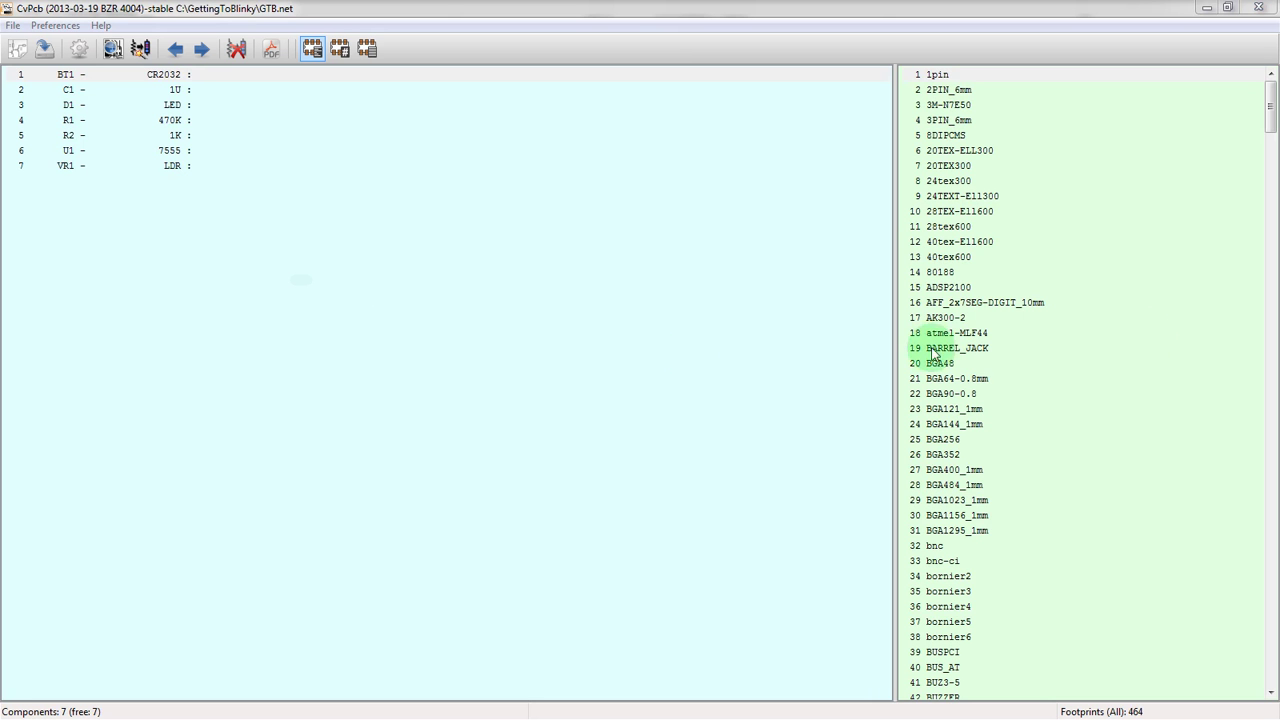
click(83, 80)
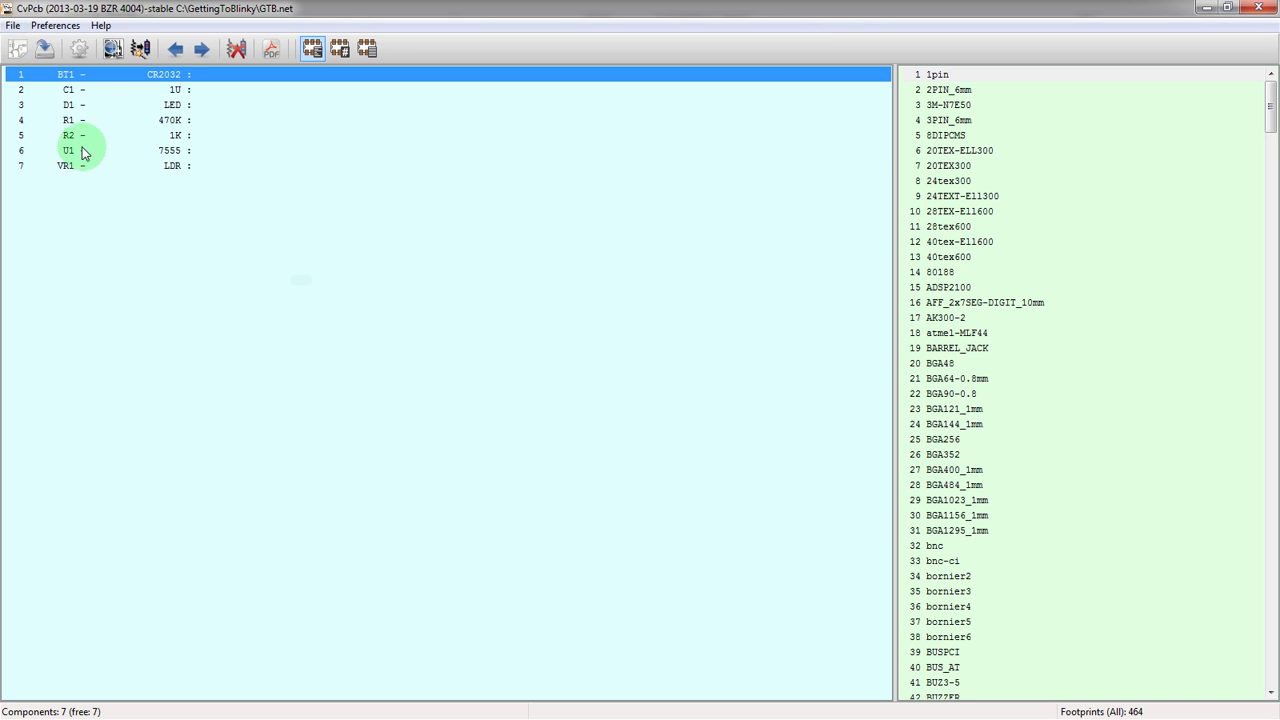
- Compare BT1's and C1's filtered footprints, then give capacitor C1 the SM1206 footprint
click(78, 90)
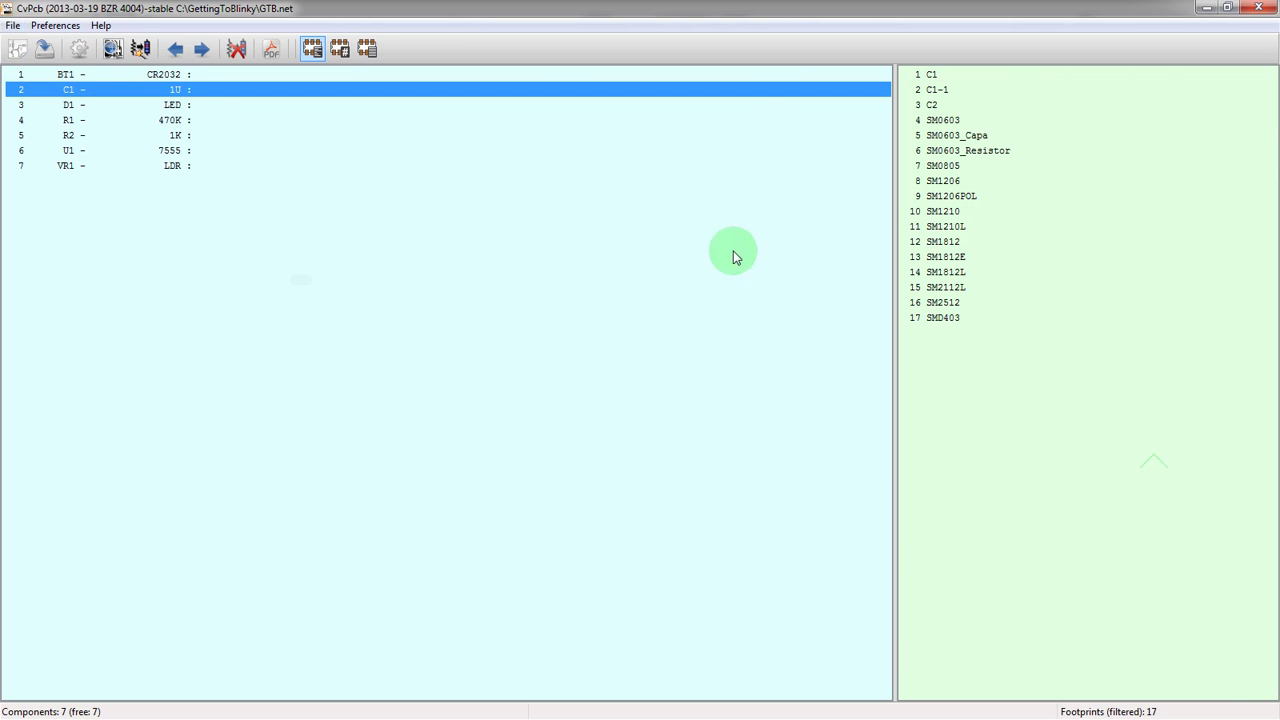
click(72, 77)
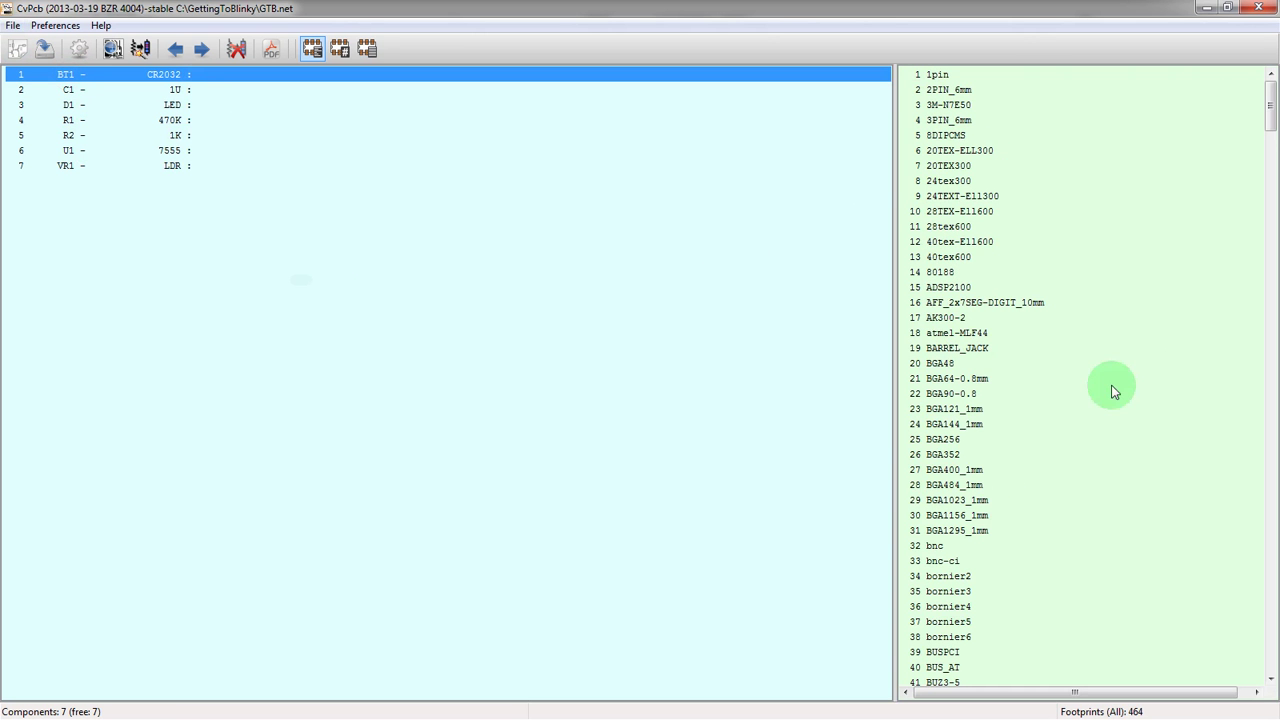
click(64, 90)
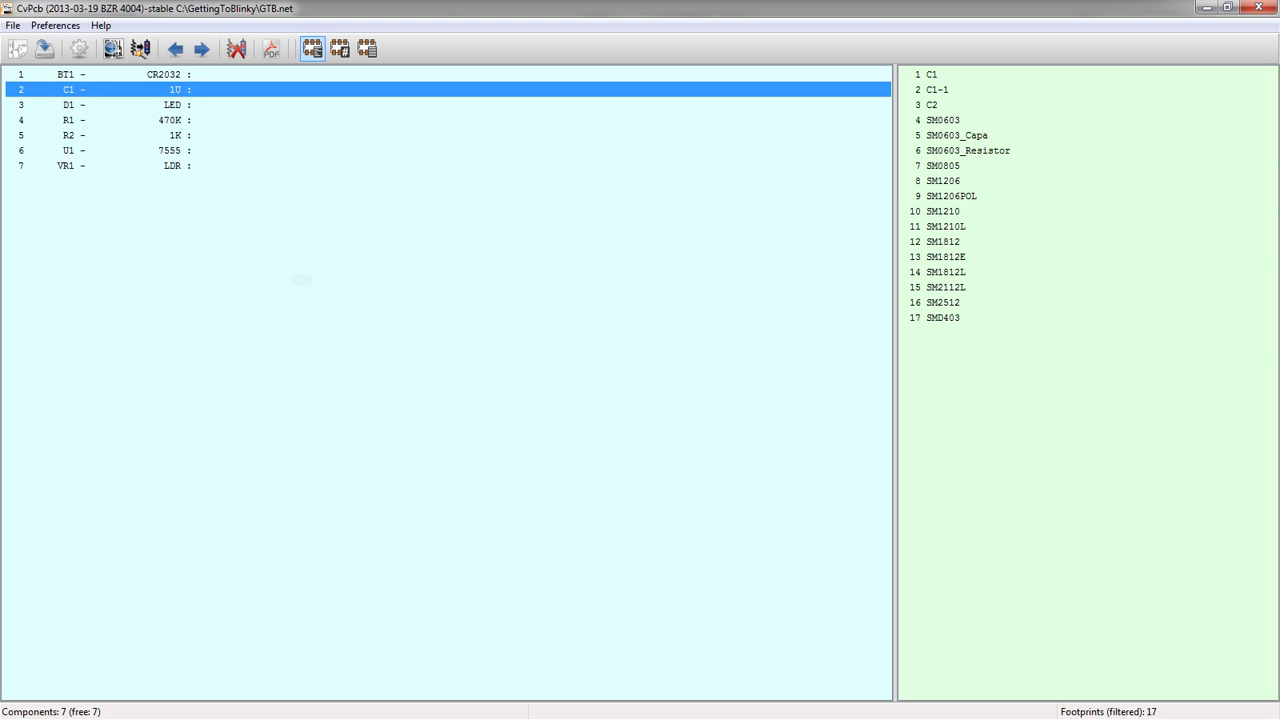
click(936, 181)
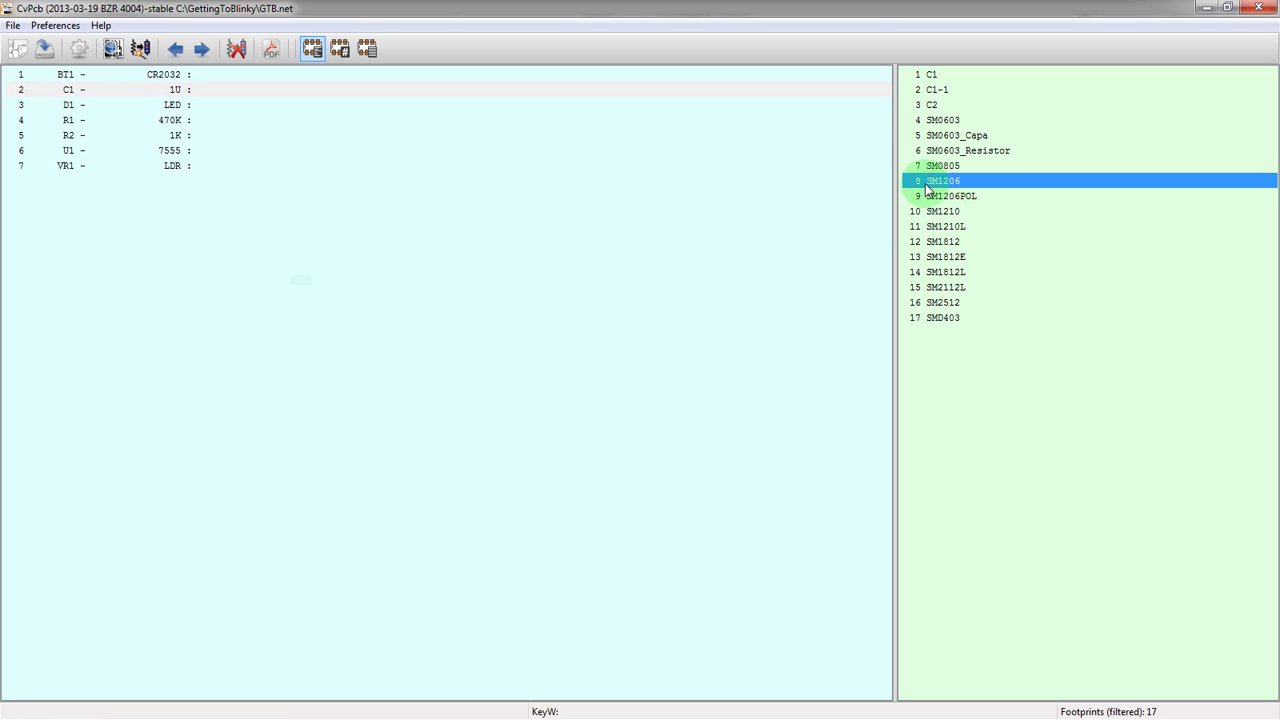
double_click(928, 186)
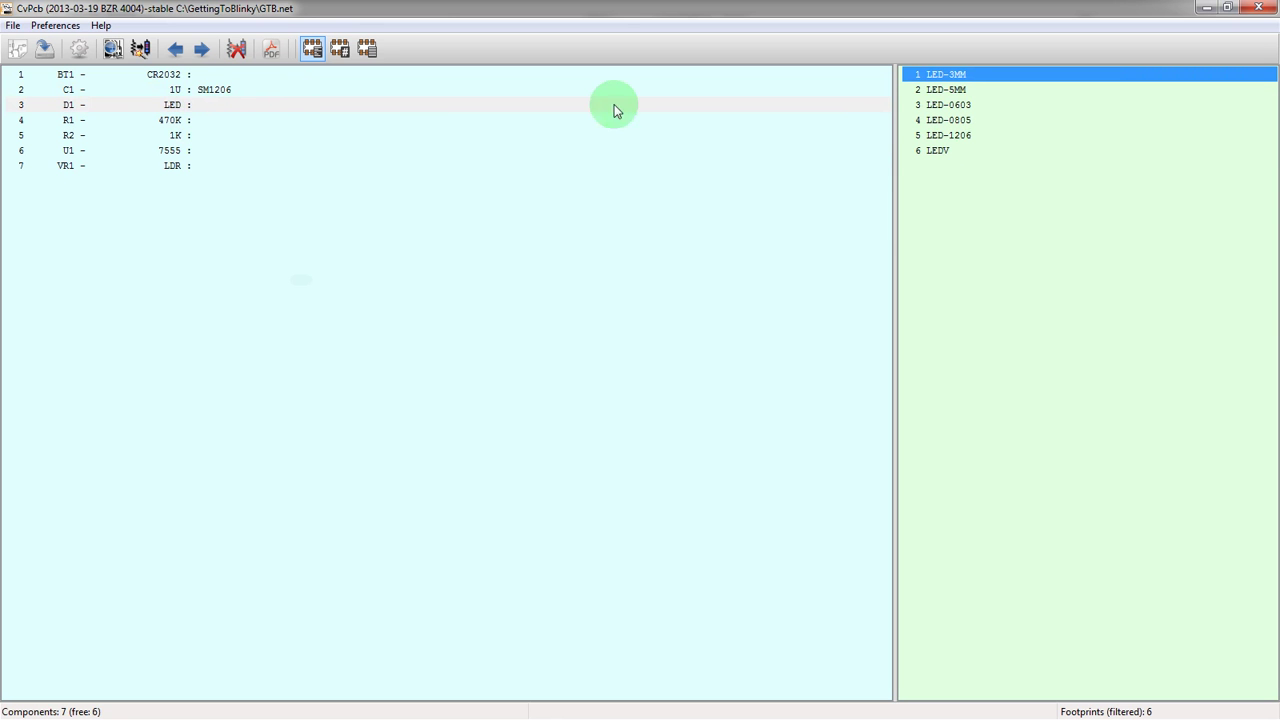
- Assign LED-1206 to D1 and SM1206 to the resistors, then check footprint descriptions for U1
double_click(946, 137)
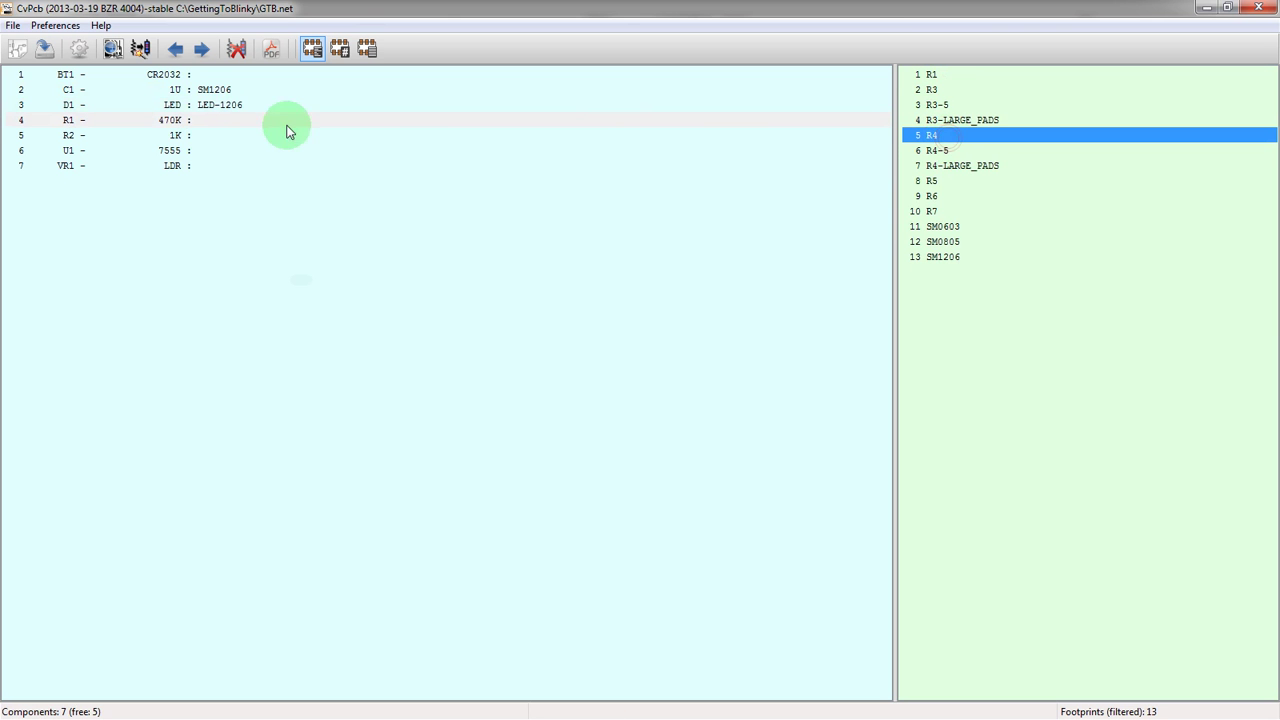
click(945, 257)
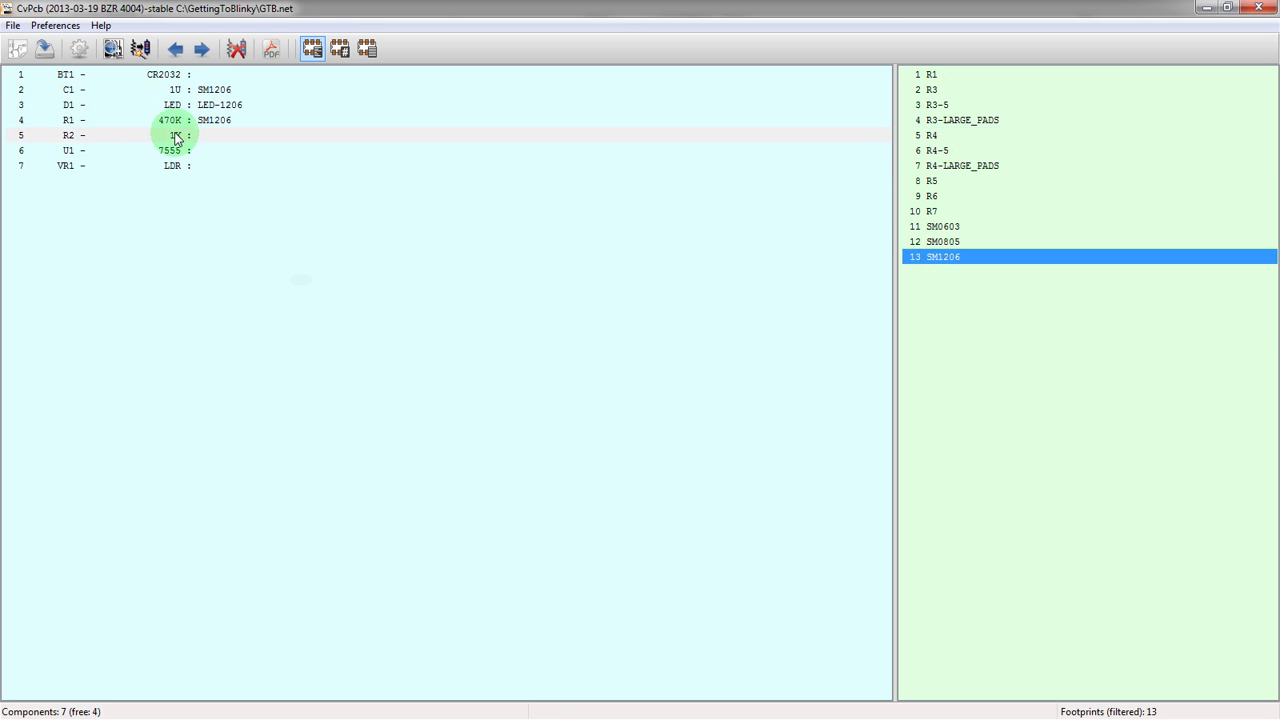
double_click(945, 257)
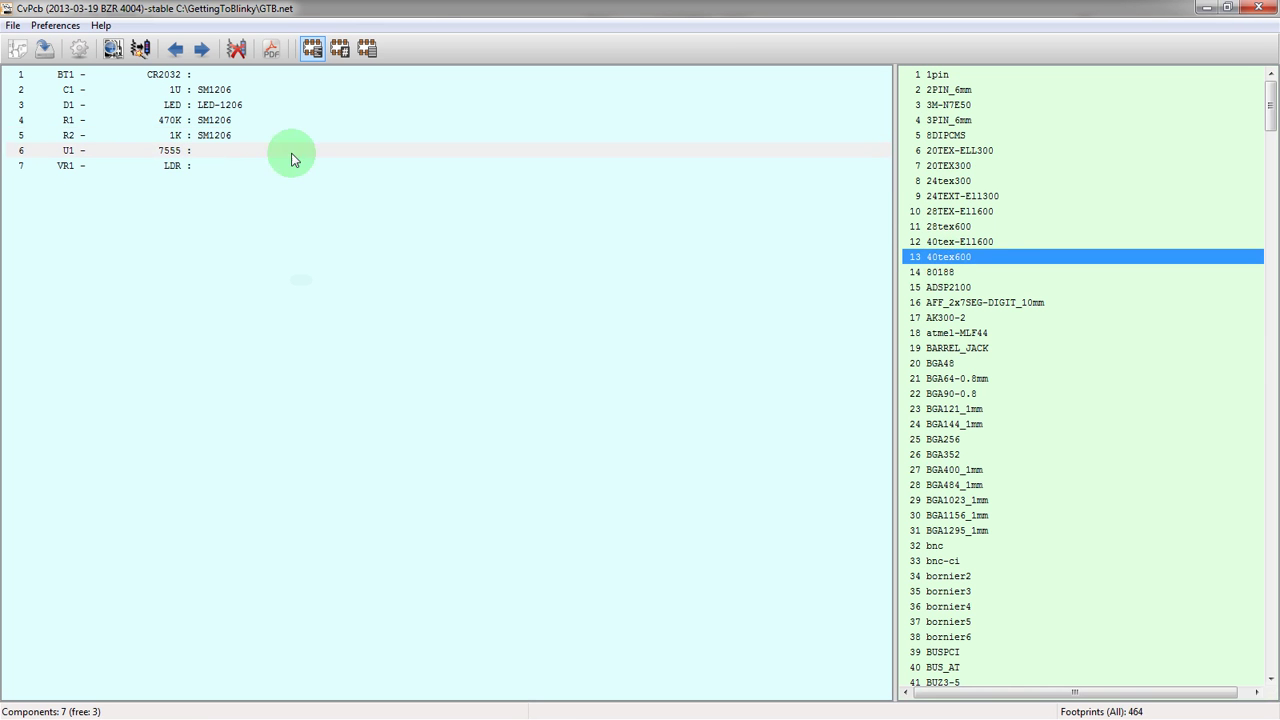
click(1060, 196)
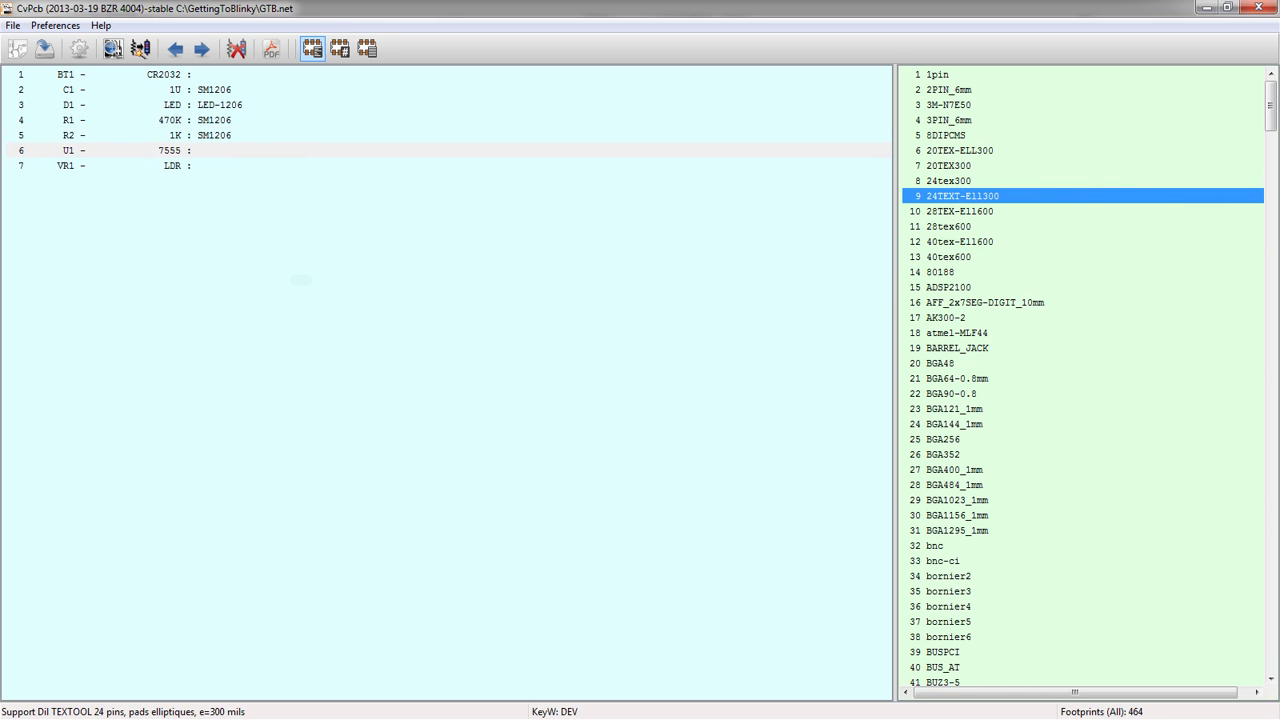
key(alt+Tab)
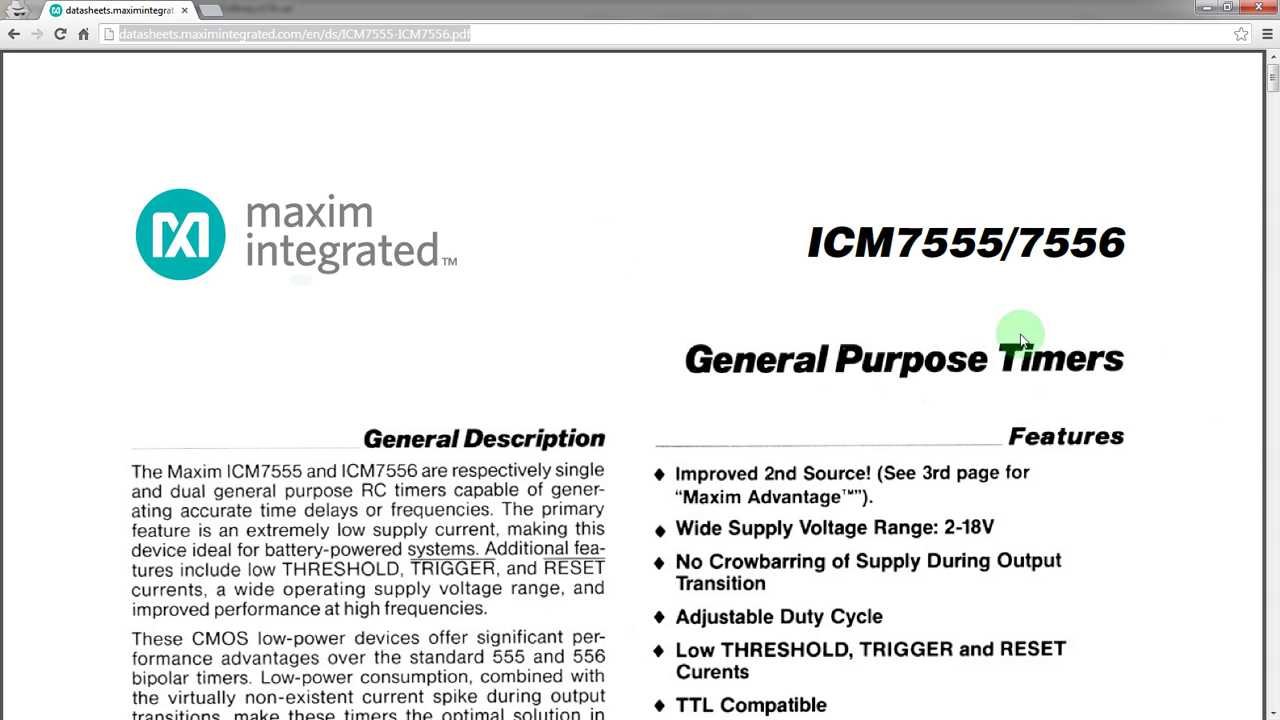
- Scroll the ICM7555/7556 datasheet past the pin configurations to the Absolute Maximum Ratings
scroll(649, 271, down, 7)
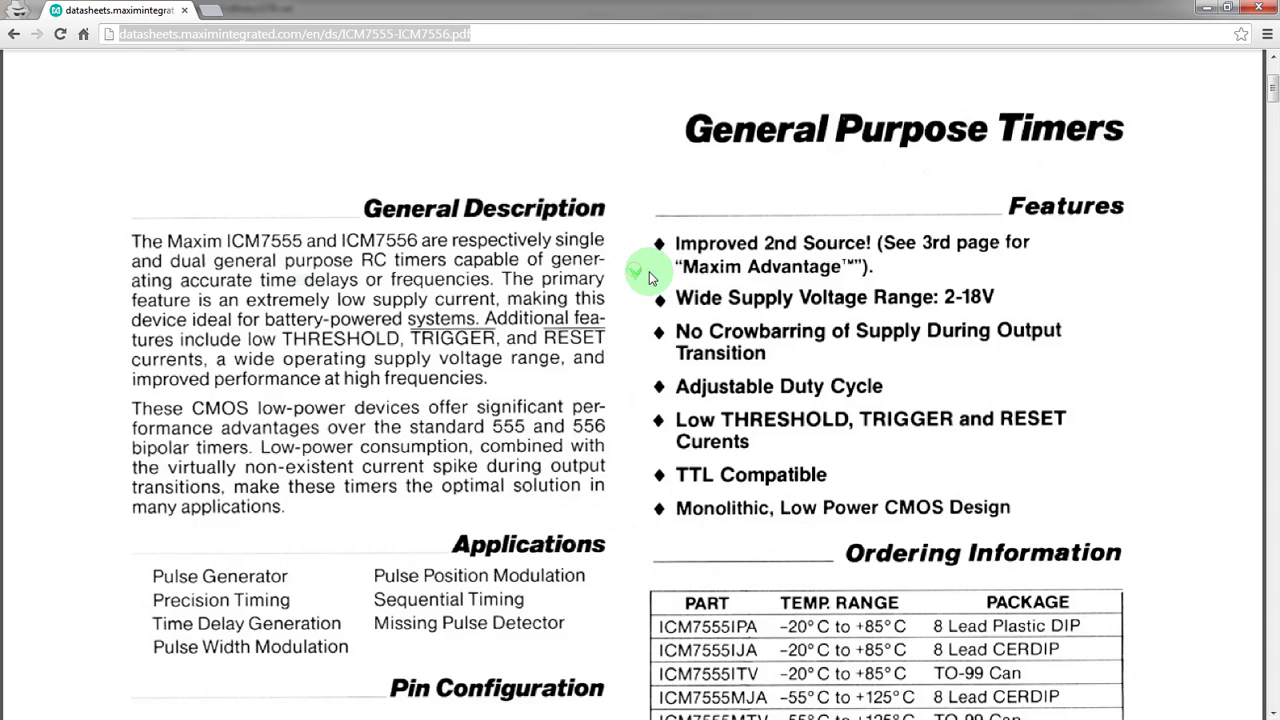
scroll(661, 277, down, 2)
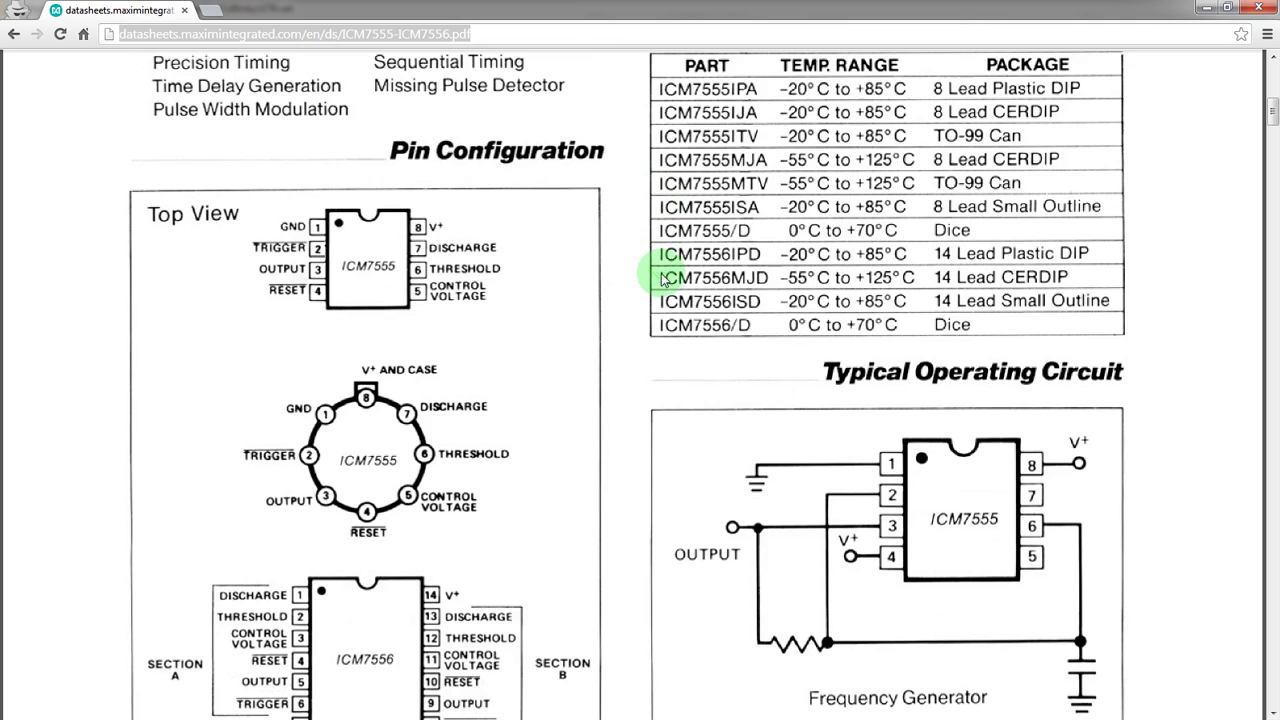
scroll(661, 274, up, 1)
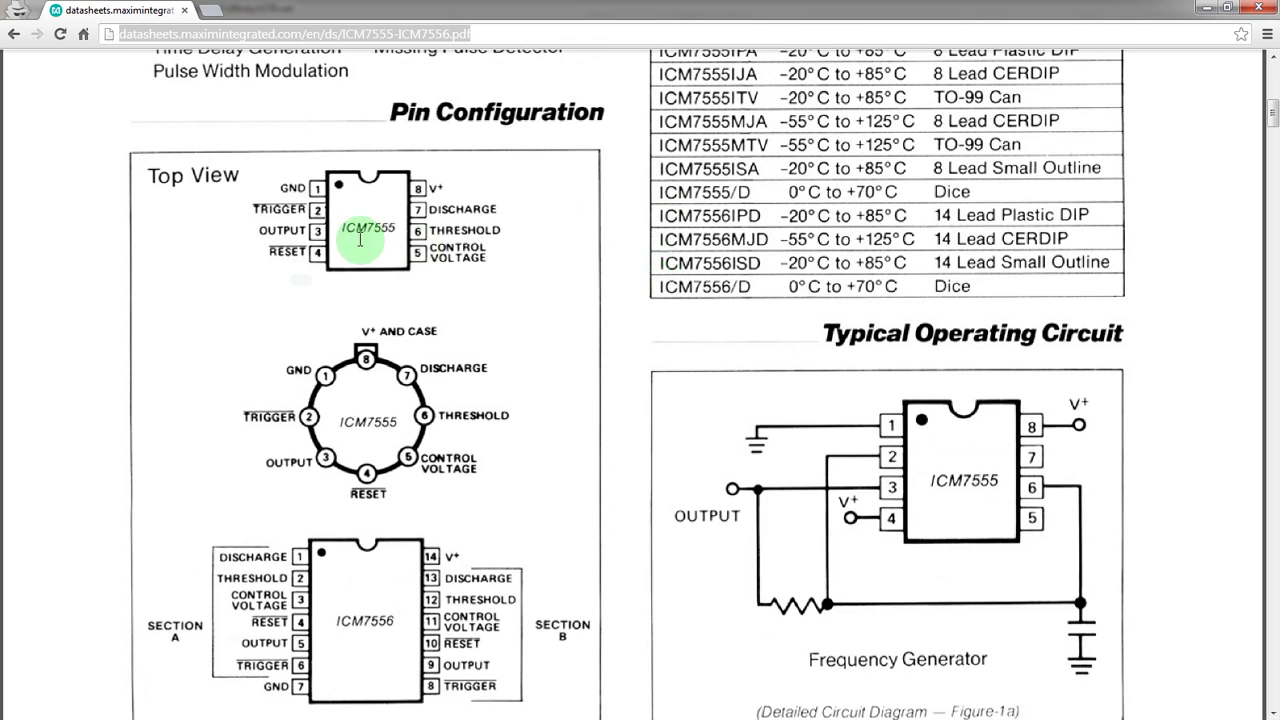
scroll(390, 250, down, 2)
scroll(397, 248, up, 2)
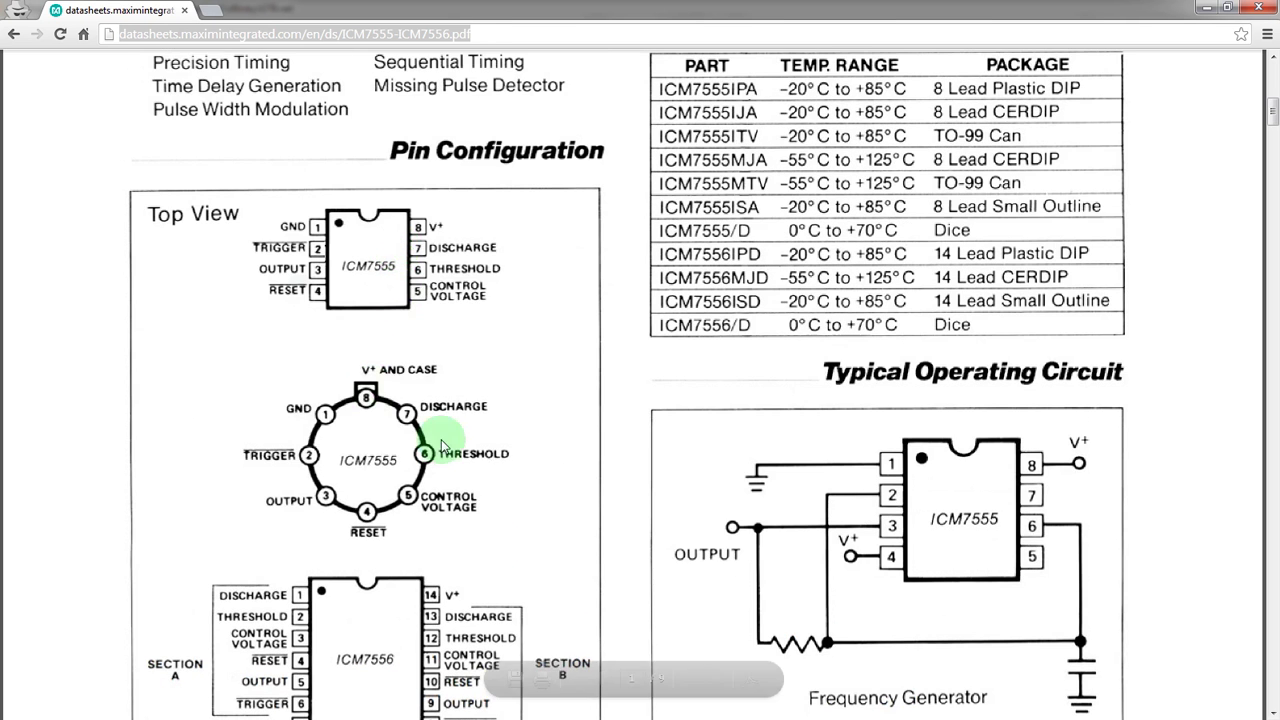
scroll(355, 450, down, 2)
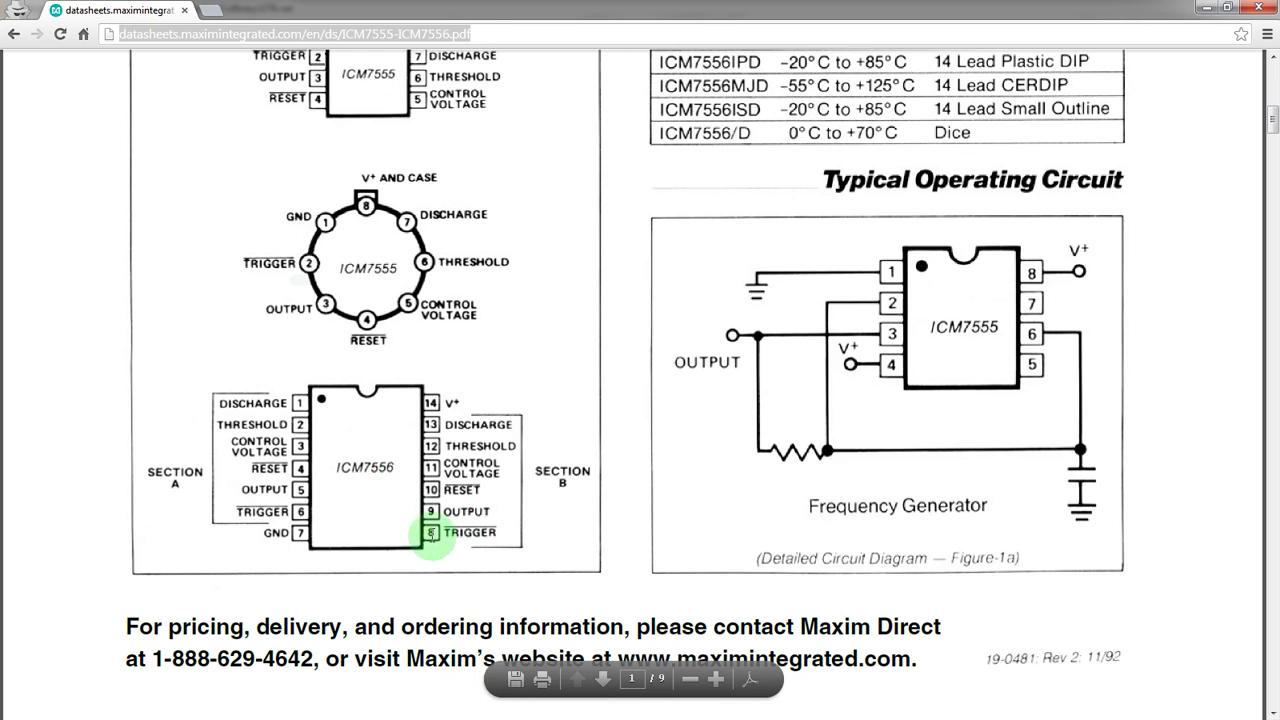
scroll(405, 295, up, 2)
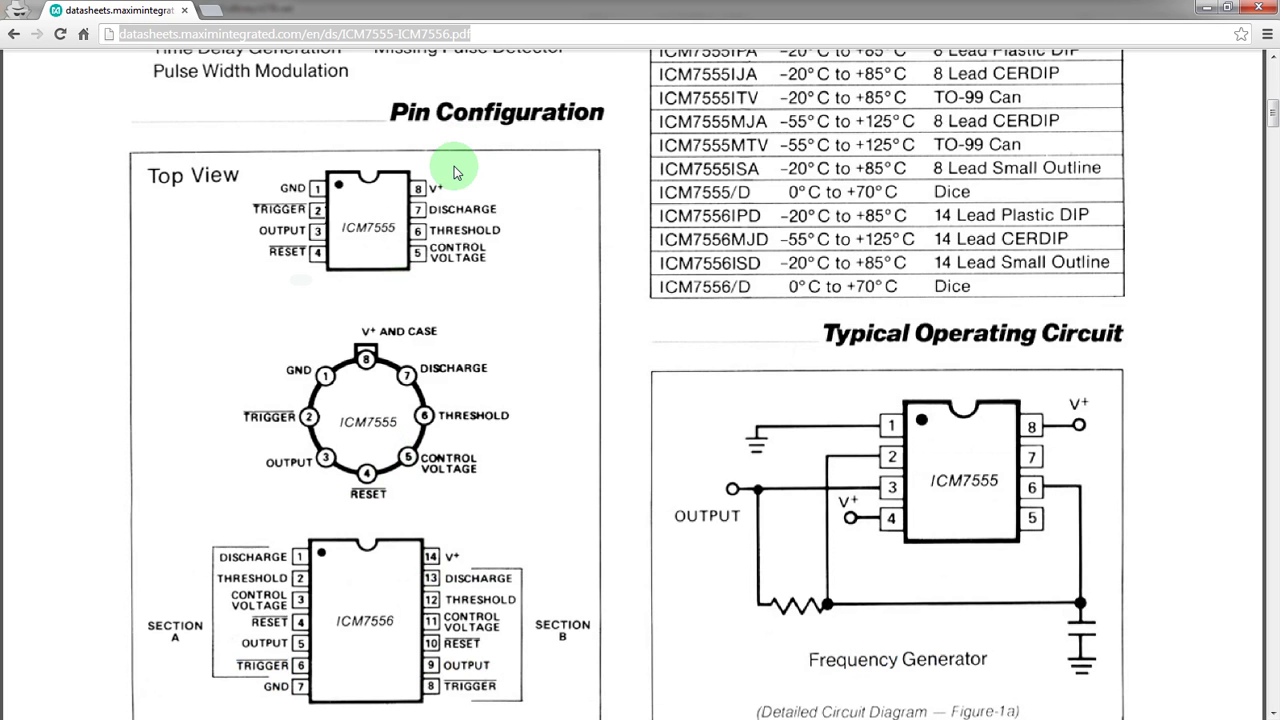
scroll(465, 190, down, 2)
scroll(487, 210, down, 10)
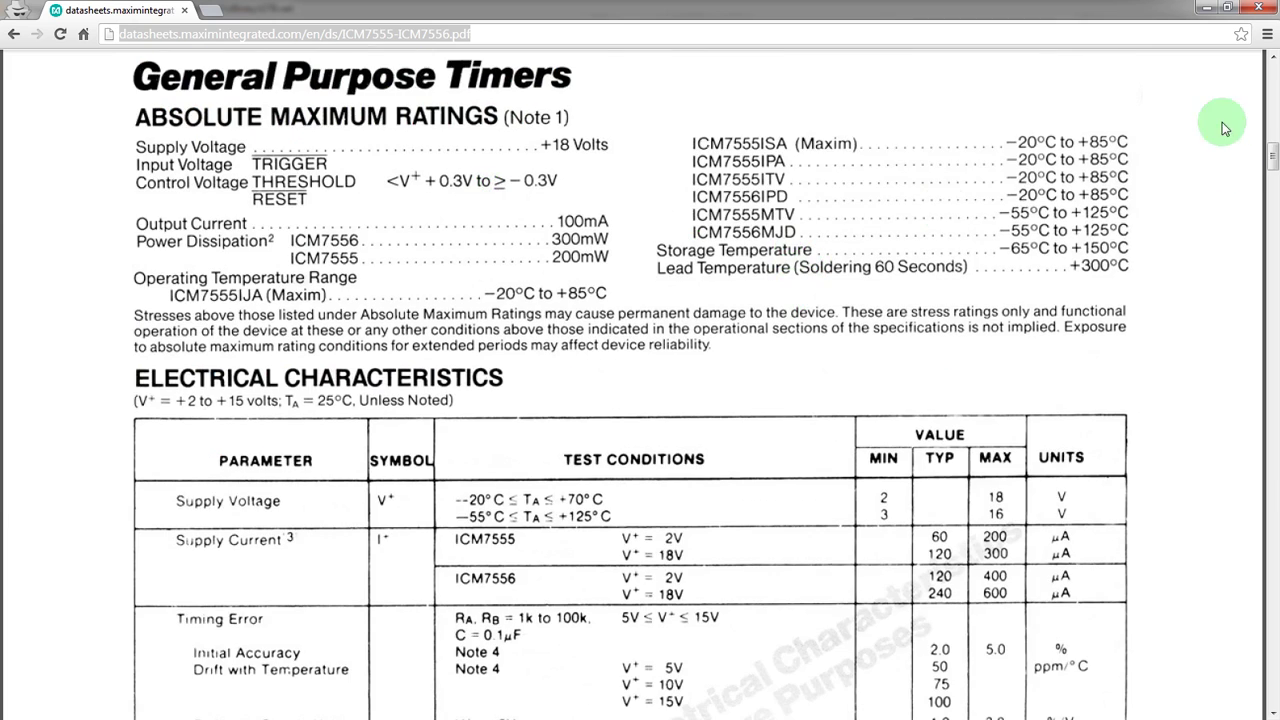
- Scroll to page 8's package outlines, bringing the 8-Lead Small Outline (SO) drawing into view
drag(1272, 157, 1272, 604)
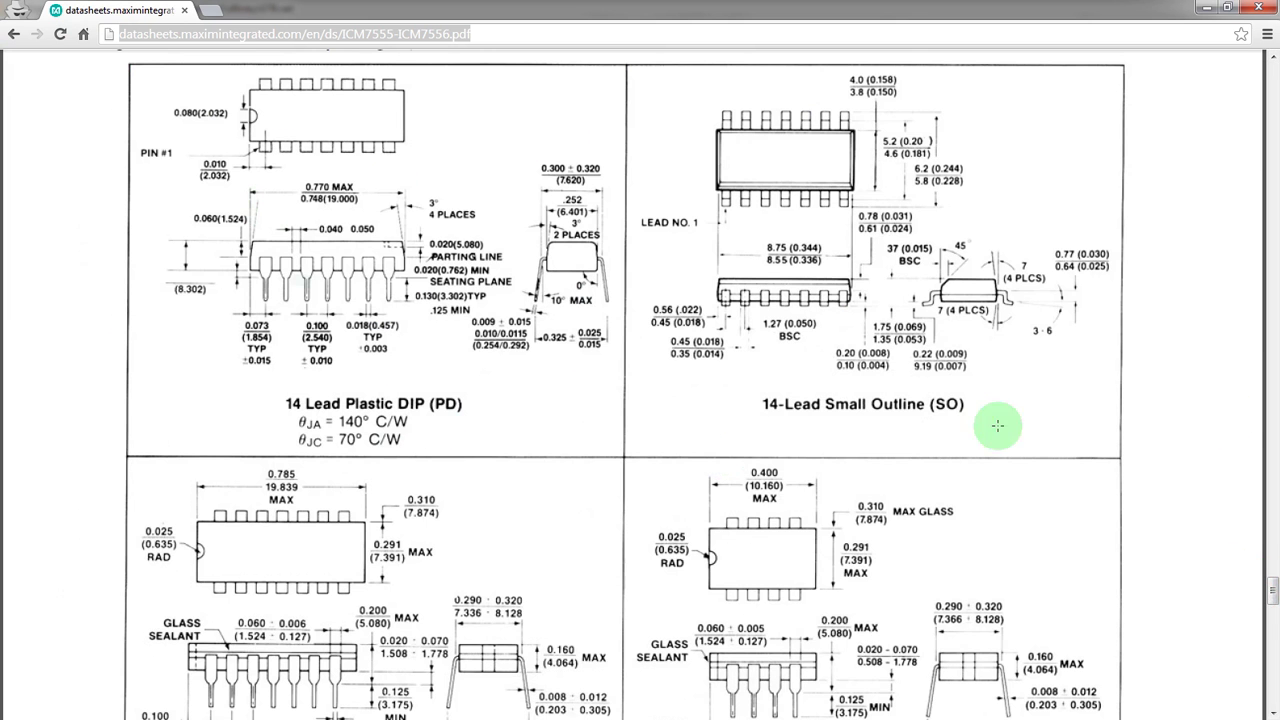
scroll(1272, 598, down, 3)
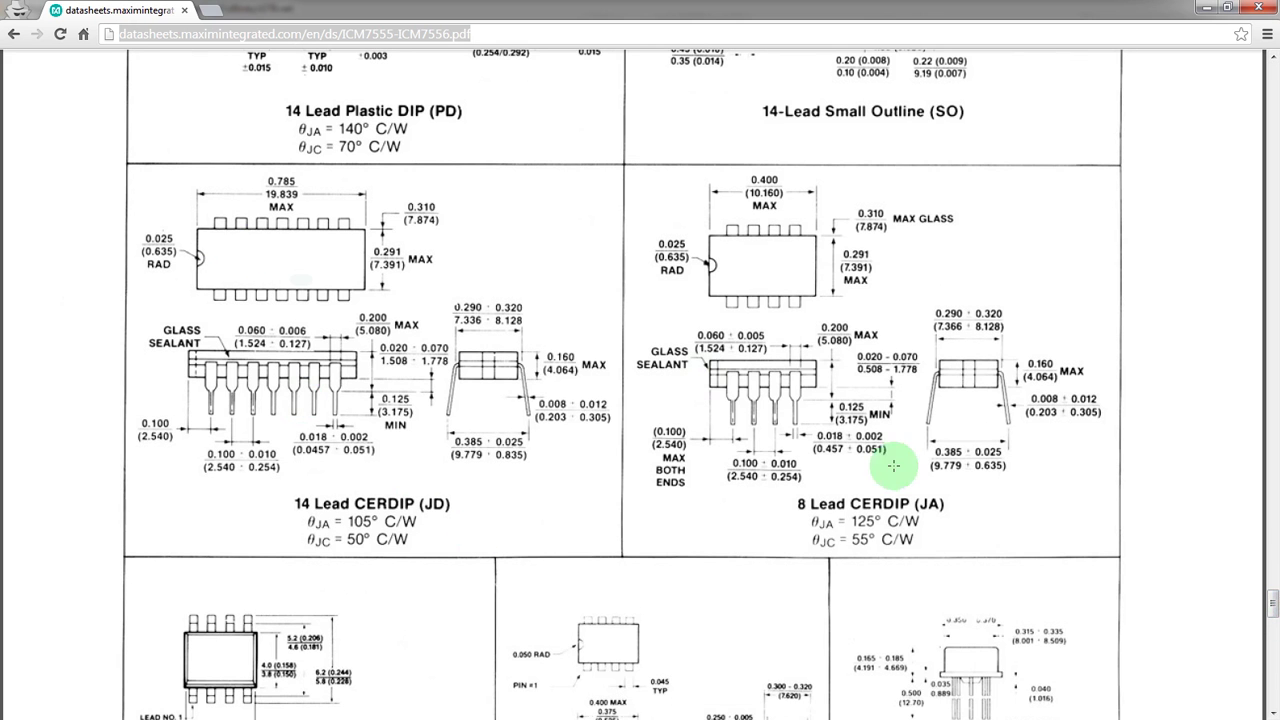
scroll(1274, 604, down, 1)
scroll(1274, 606, down, 6)
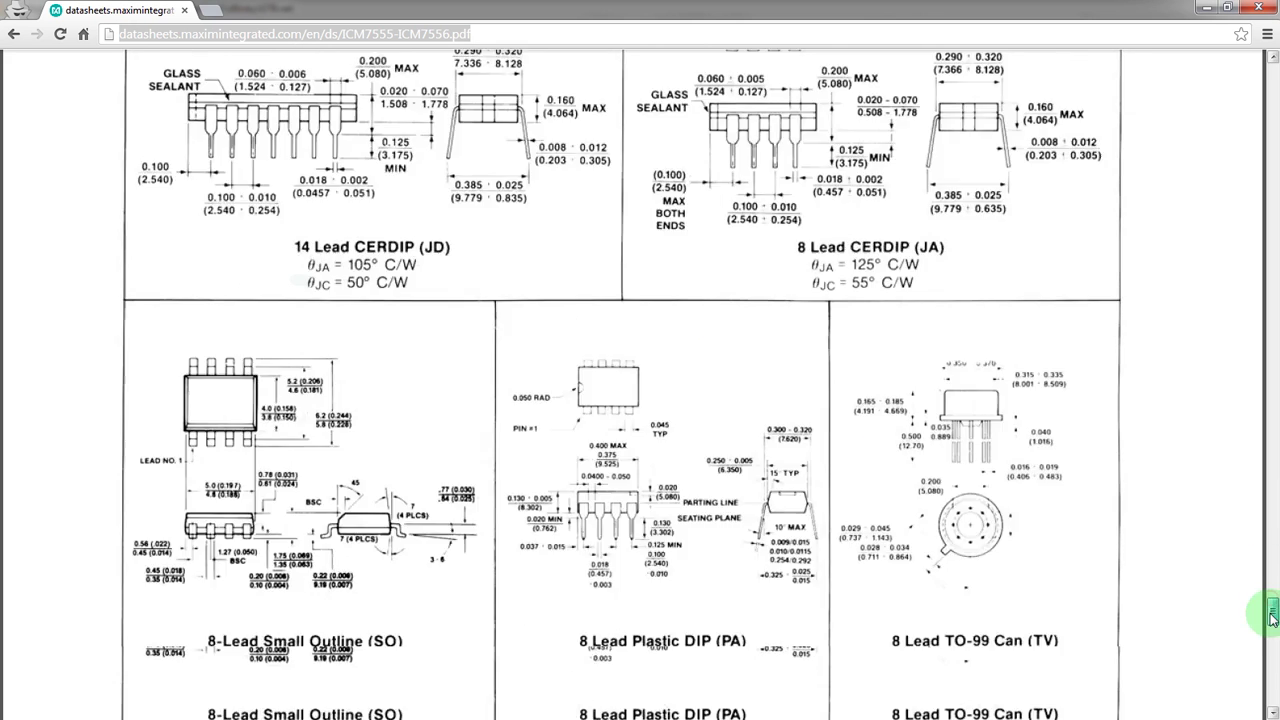
scroll(1262, 612, up, 3)
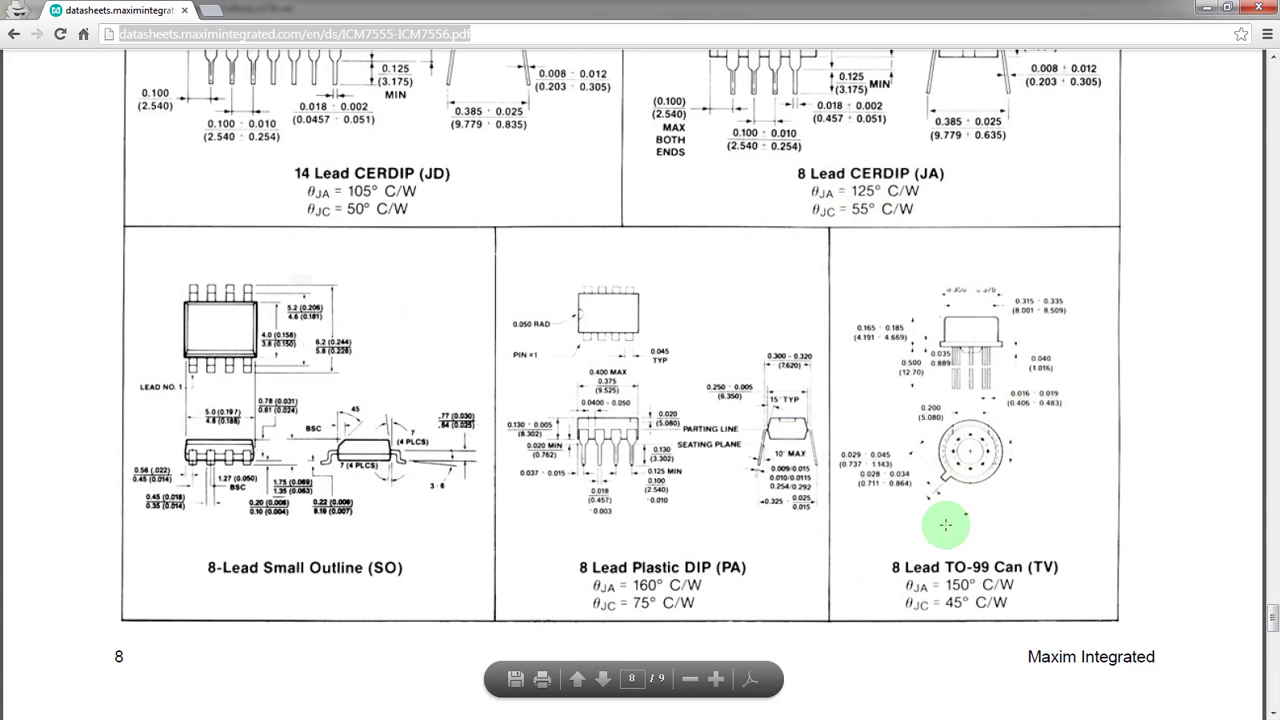
mouse_move(1272, 620)
mouse_down()
mouse_move(1274, 660)
mouse_move(1273, 606)
mouse_up()
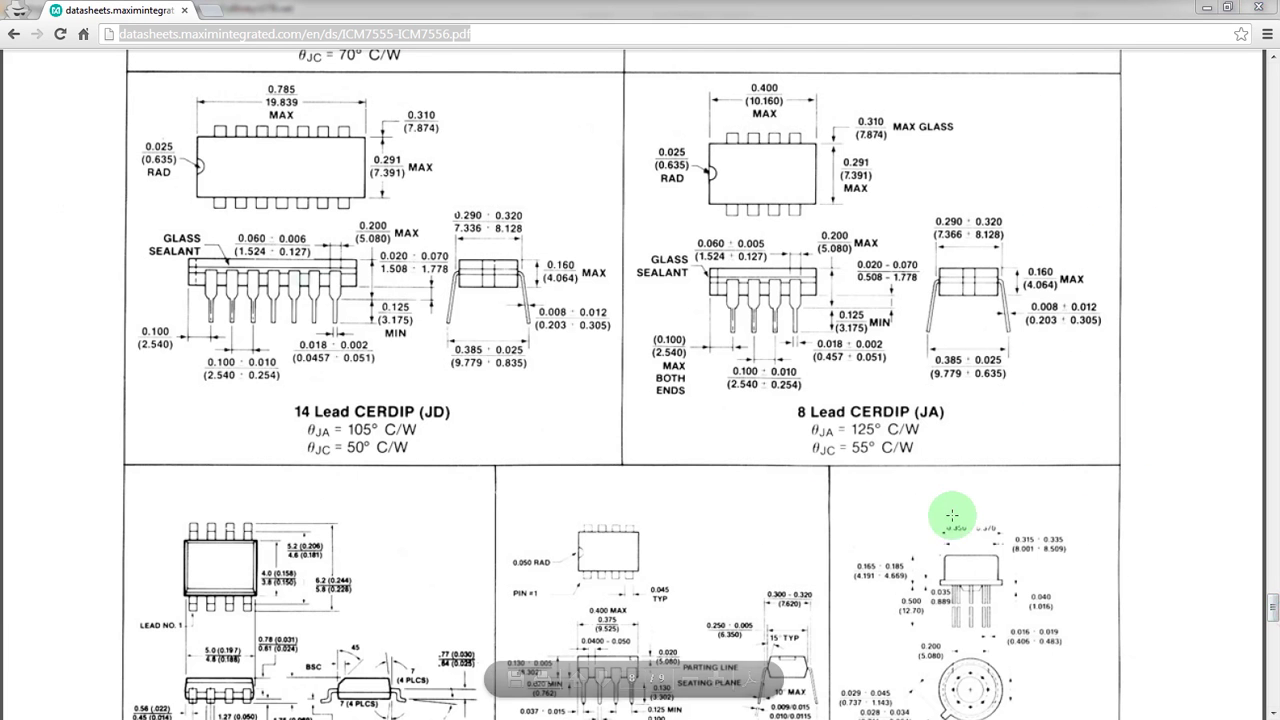
scroll(951, 512, down, 4)
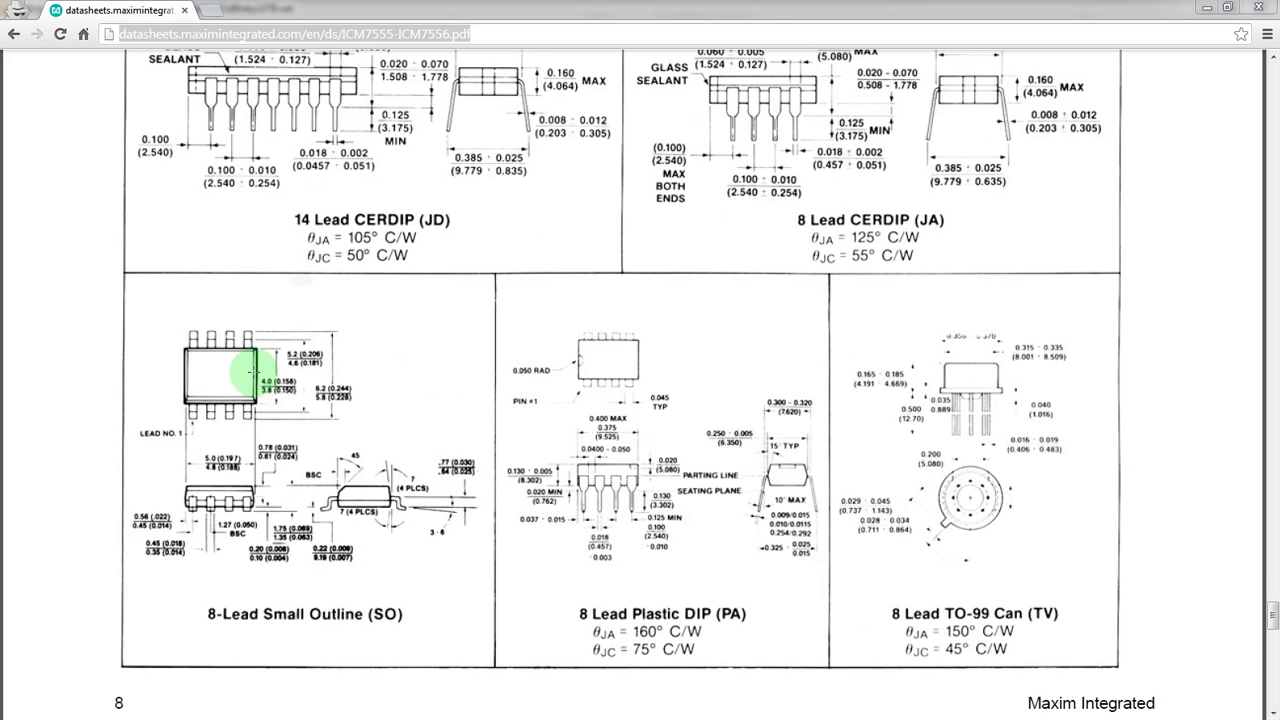
- Return to CvPcb, select timer U1, and scroll through the full footprint list
click(1205, 10)
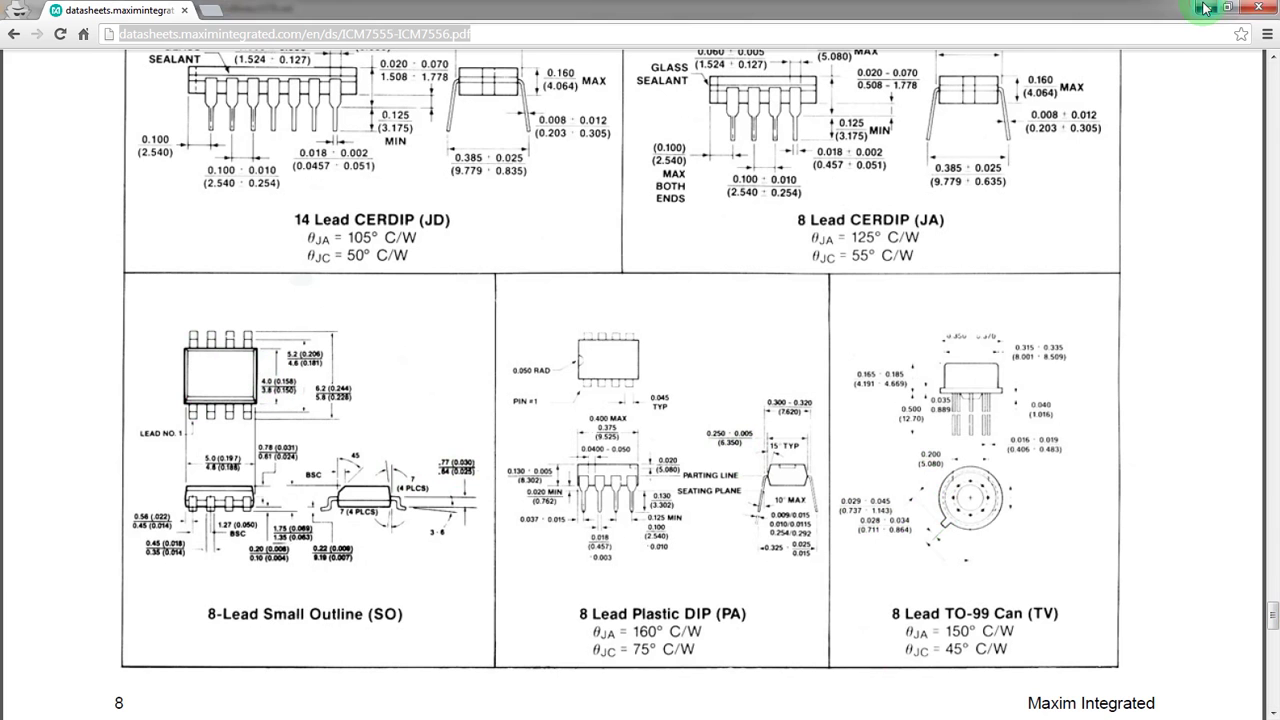
click(172, 152)
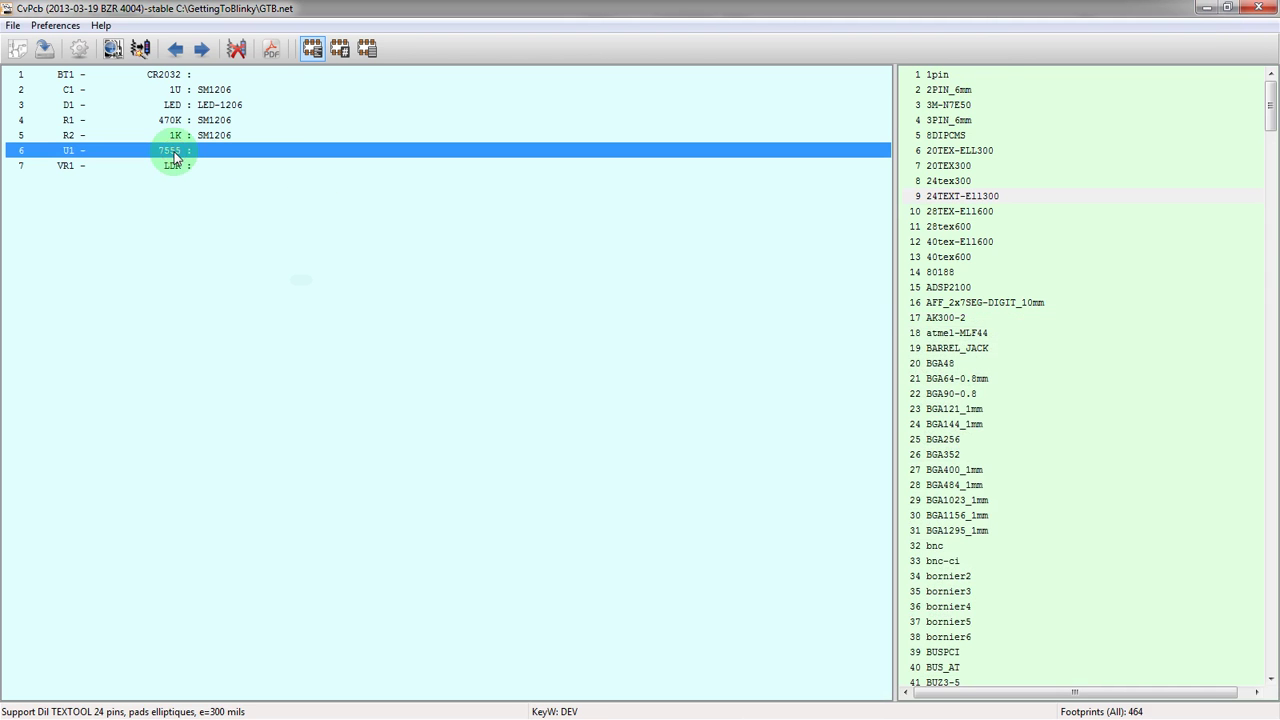
click(1061, 349)
scroll(1190, 265, down, 17)
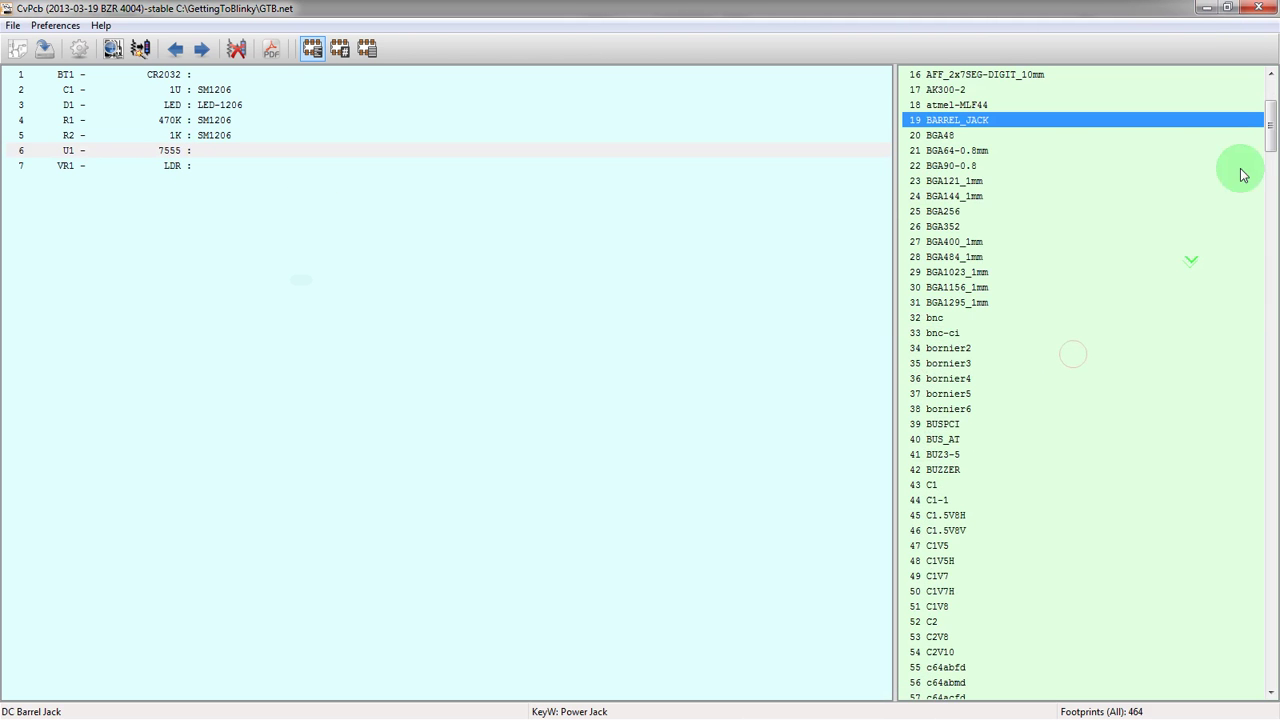
scroll(1085, 385, down, 20)
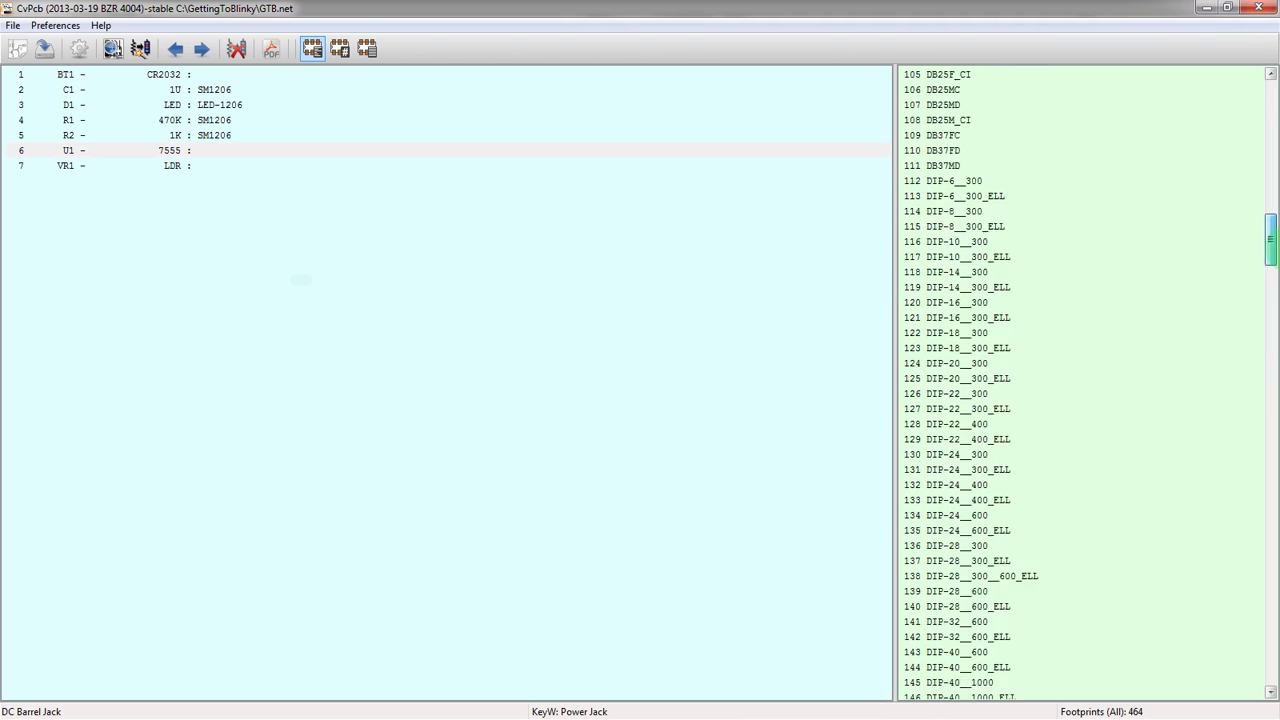
scroll(1080, 200, down, 2)
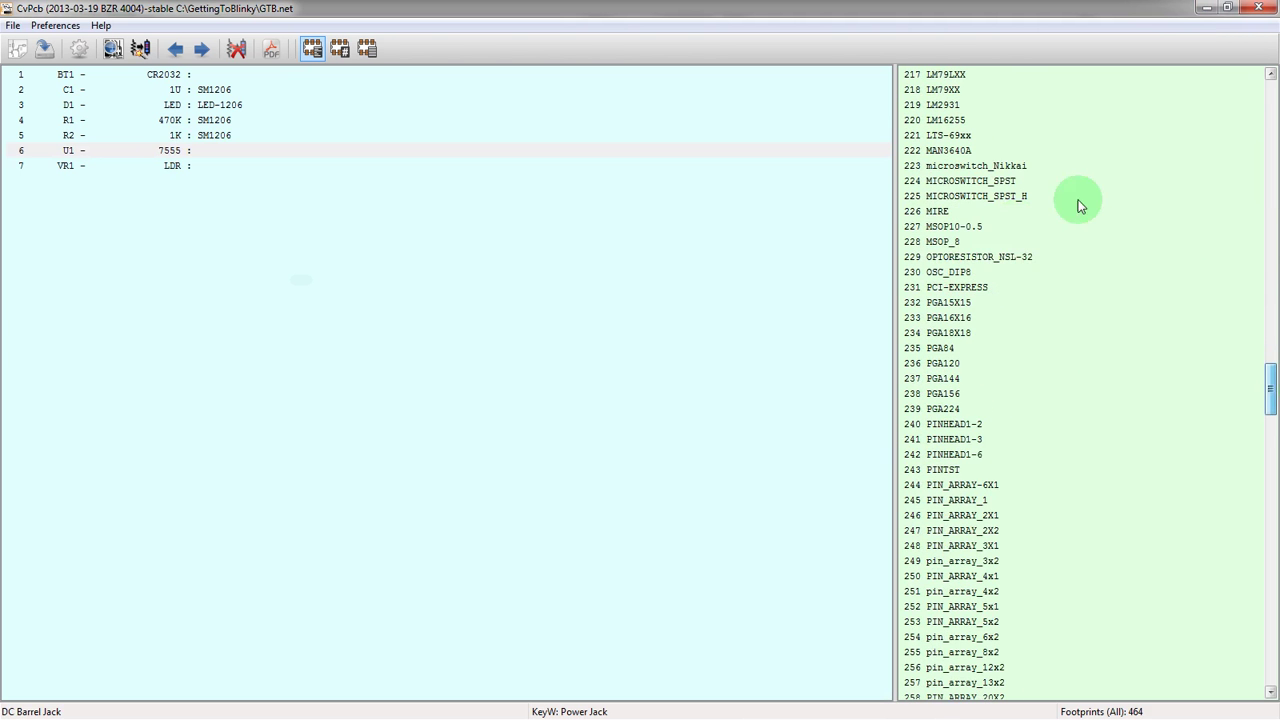
click(1006, 257)
scroll(1130, 300, down, 4)
scroll(1252, 368, down, 3)
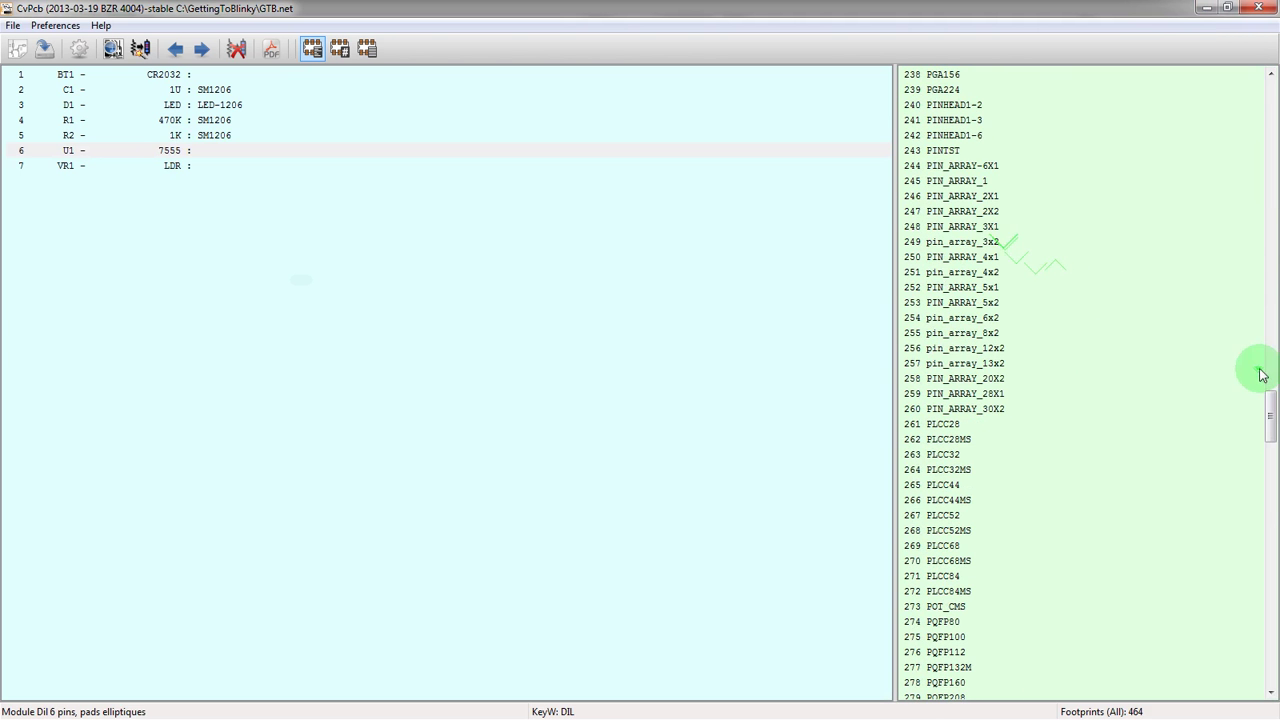
scroll(1266, 462, down, 8)
drag(1266, 470, 1266, 527)
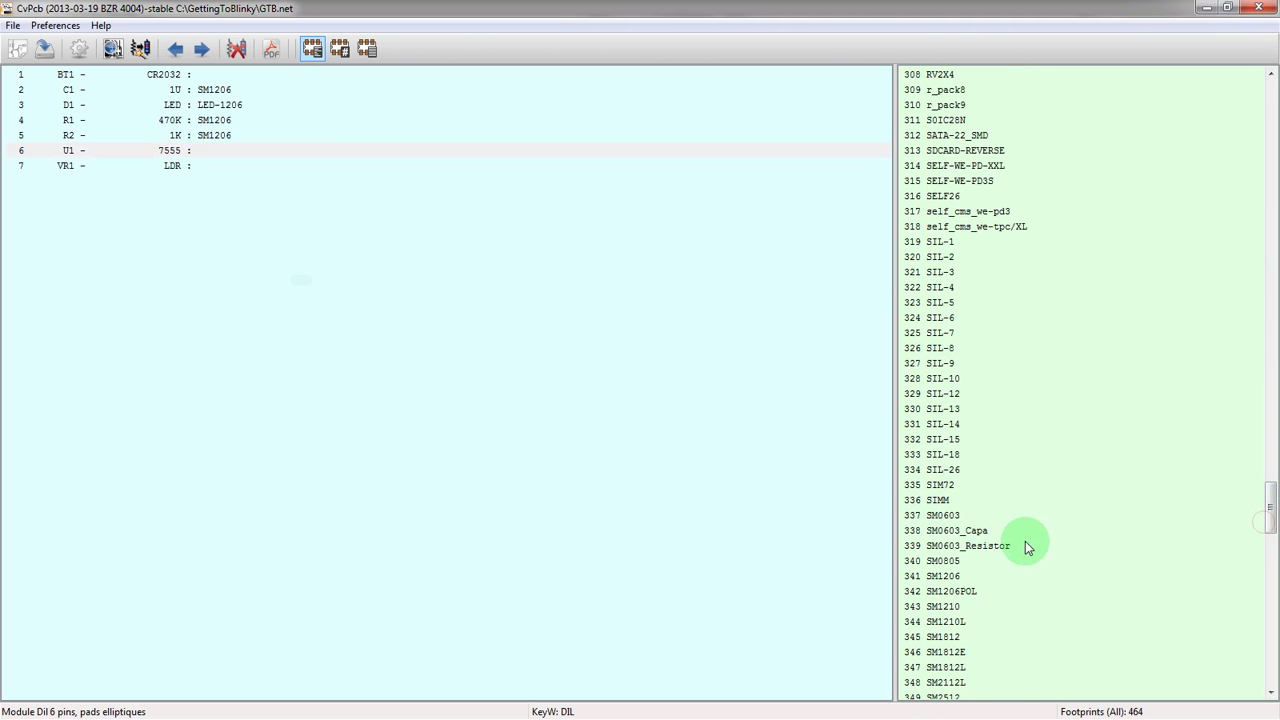
- Inspect the SM0603, SM1206 and SO8E entries, then assign SO8N to U1
click(1007, 513)
scroll(1033, 490, down, 2)
scroll(1033, 490, down, 3)
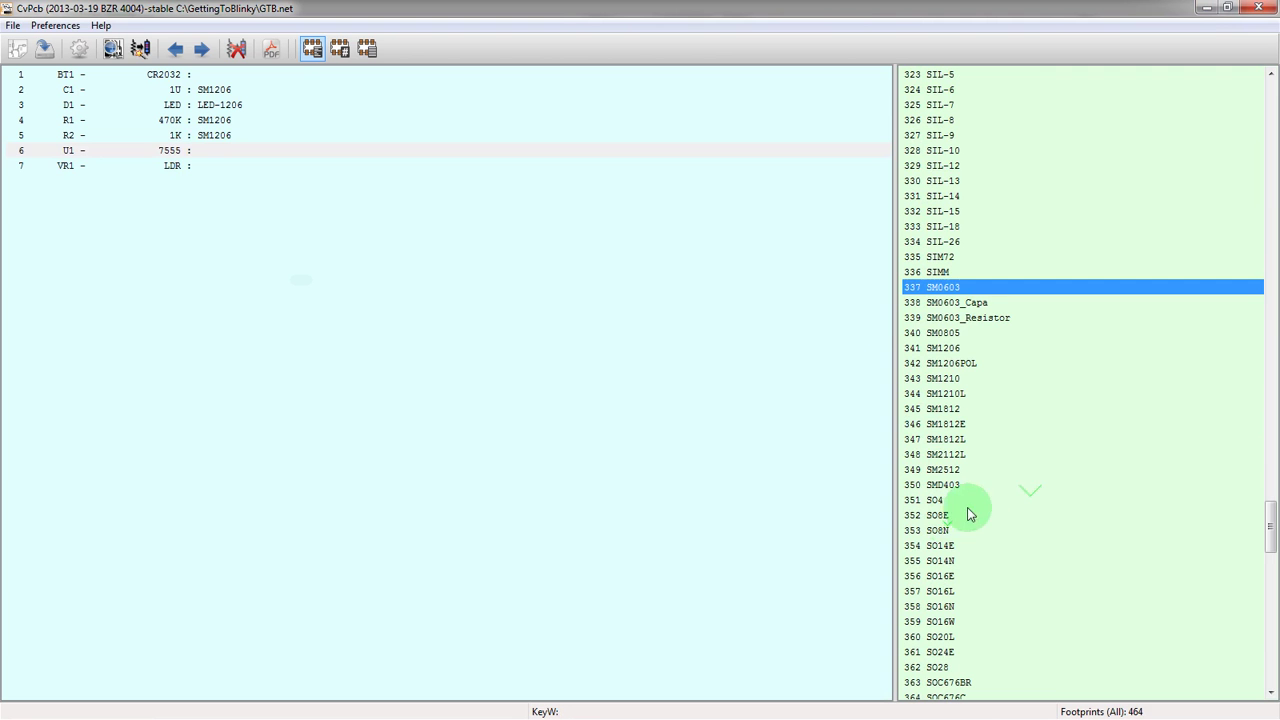
click(953, 348)
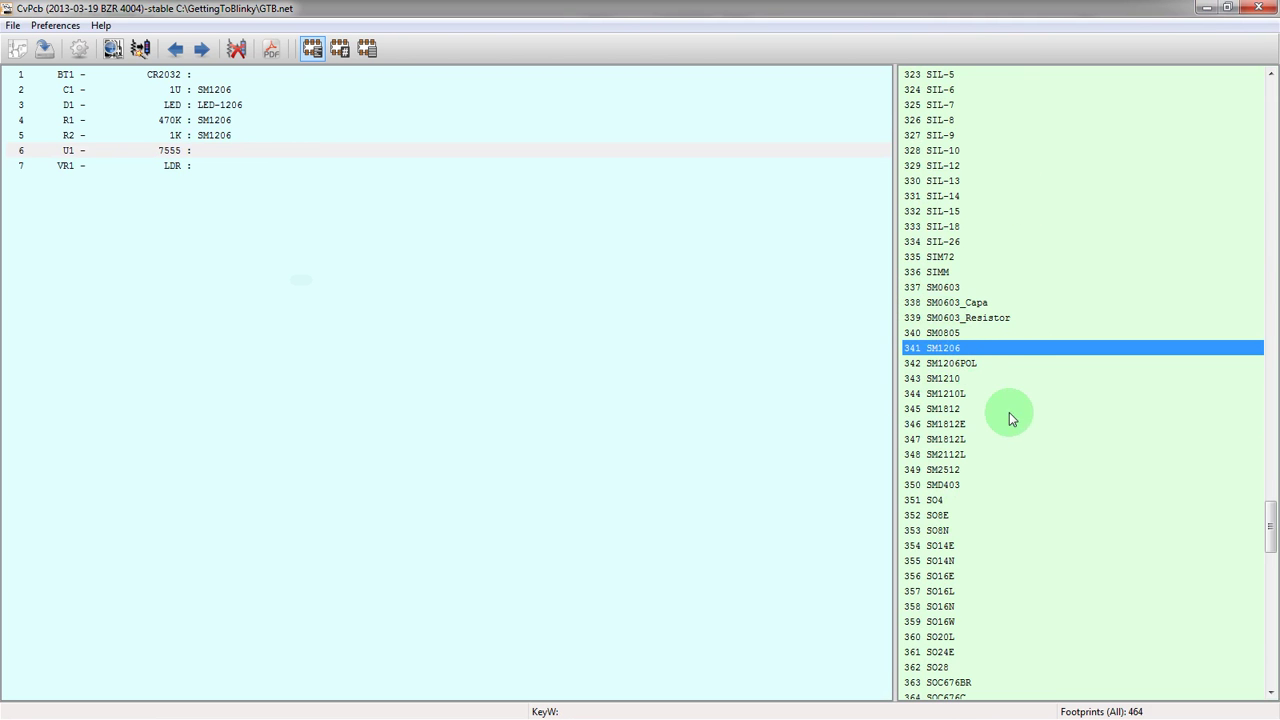
scroll(900, 490, down, 2)
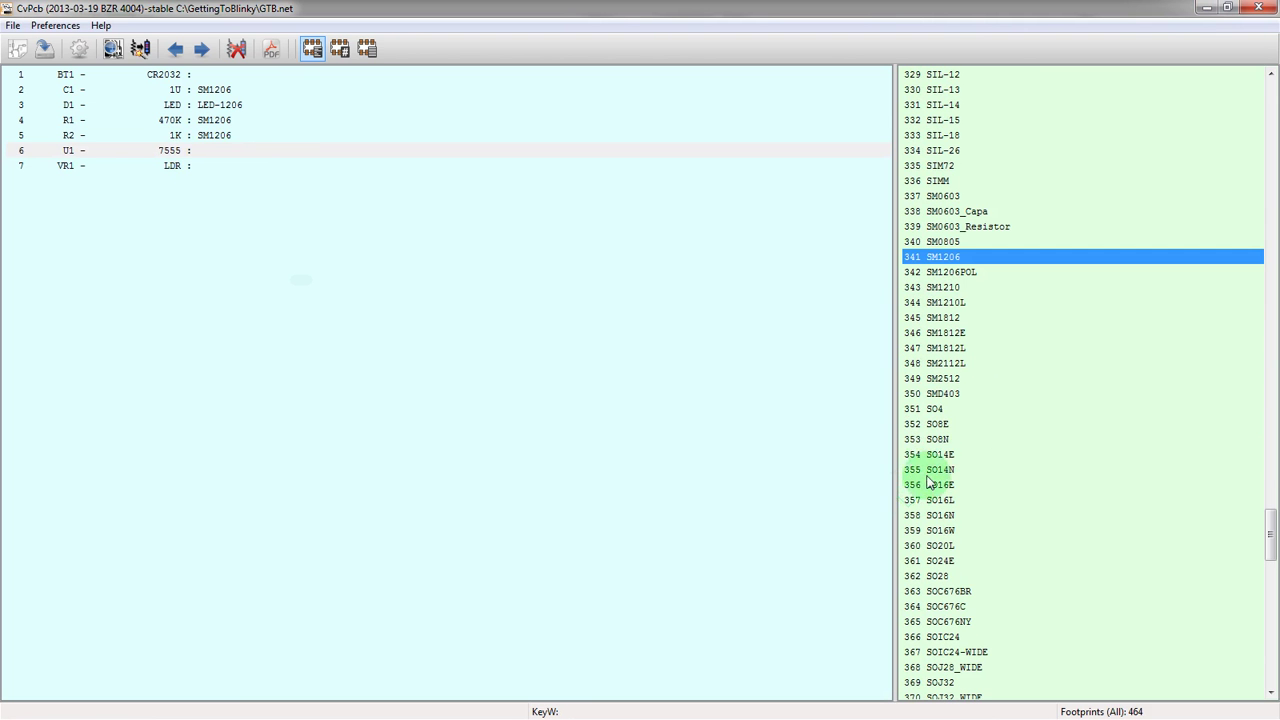
click(931, 426)
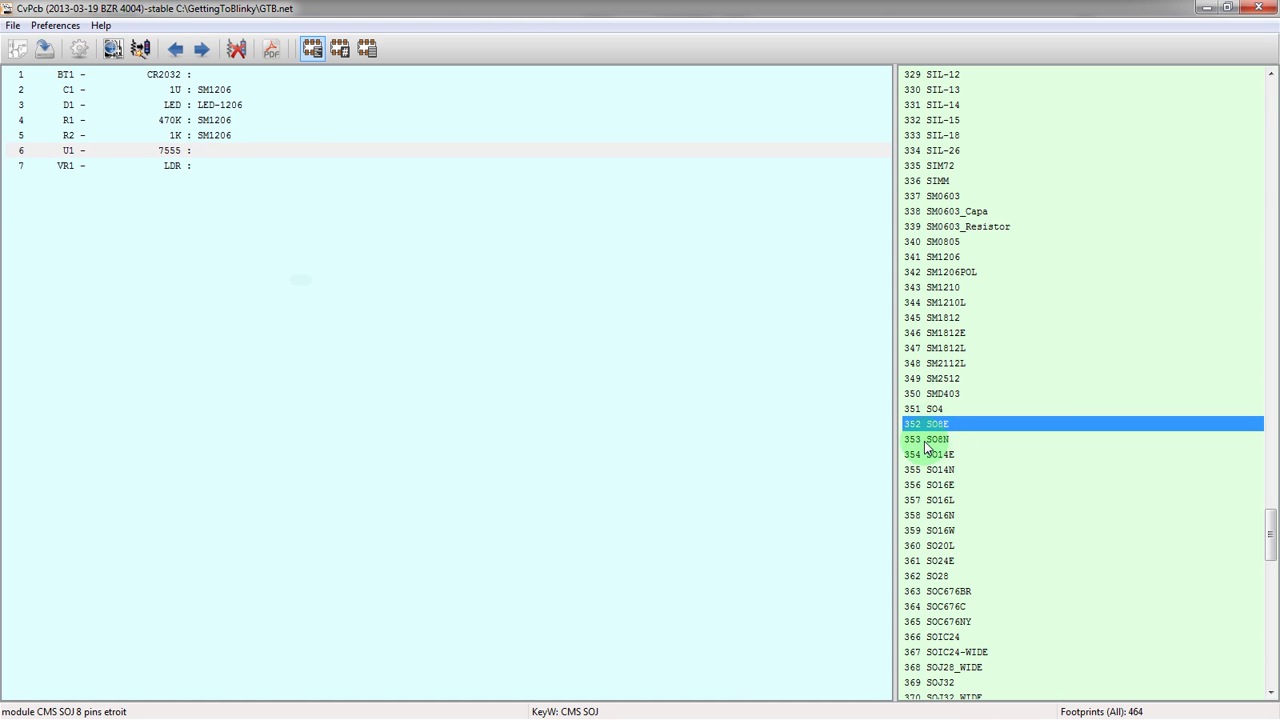
click(930, 440)
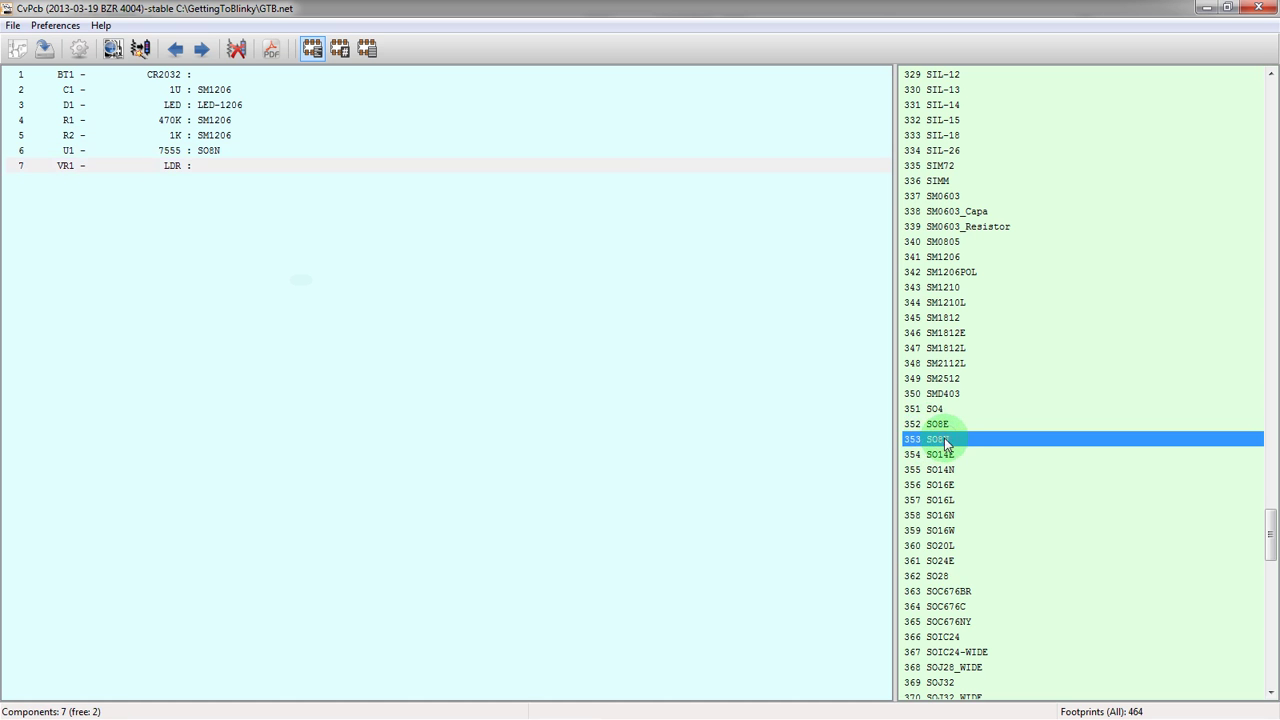
- Select the LDR VR1 and give it the R1 footprint from the list
click(175, 166)
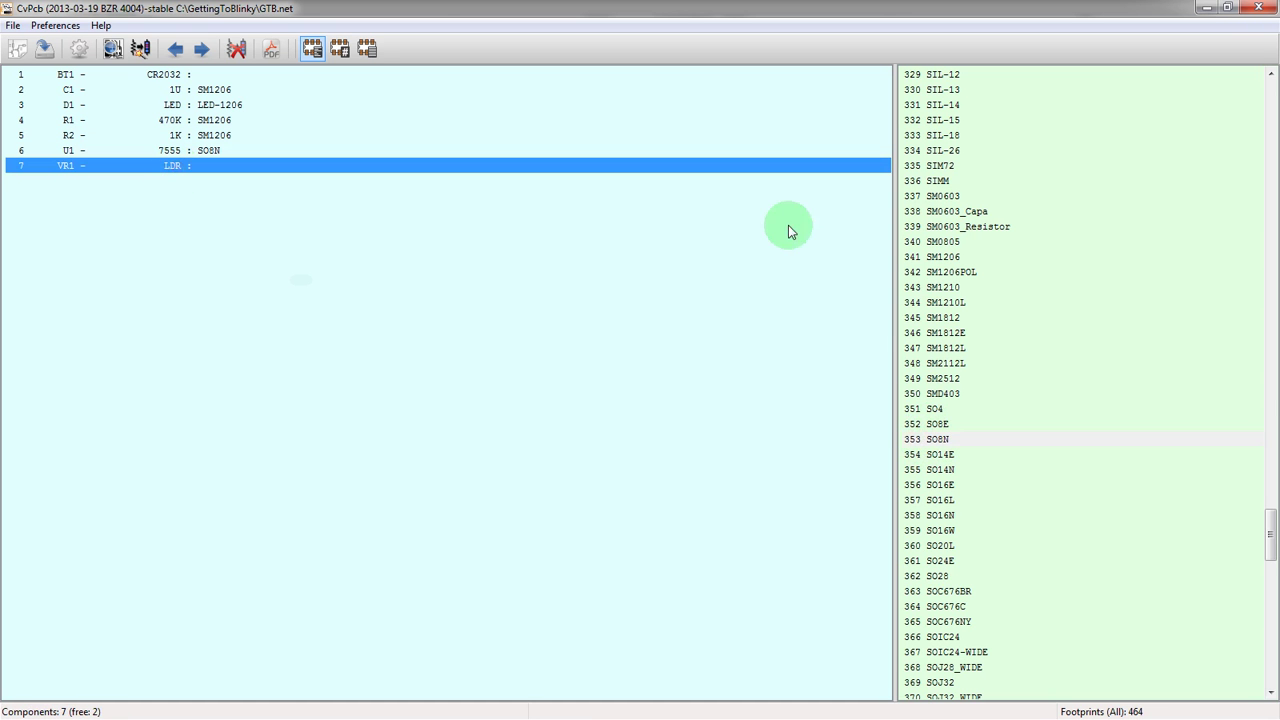
drag(1271, 541, 1272, 658)
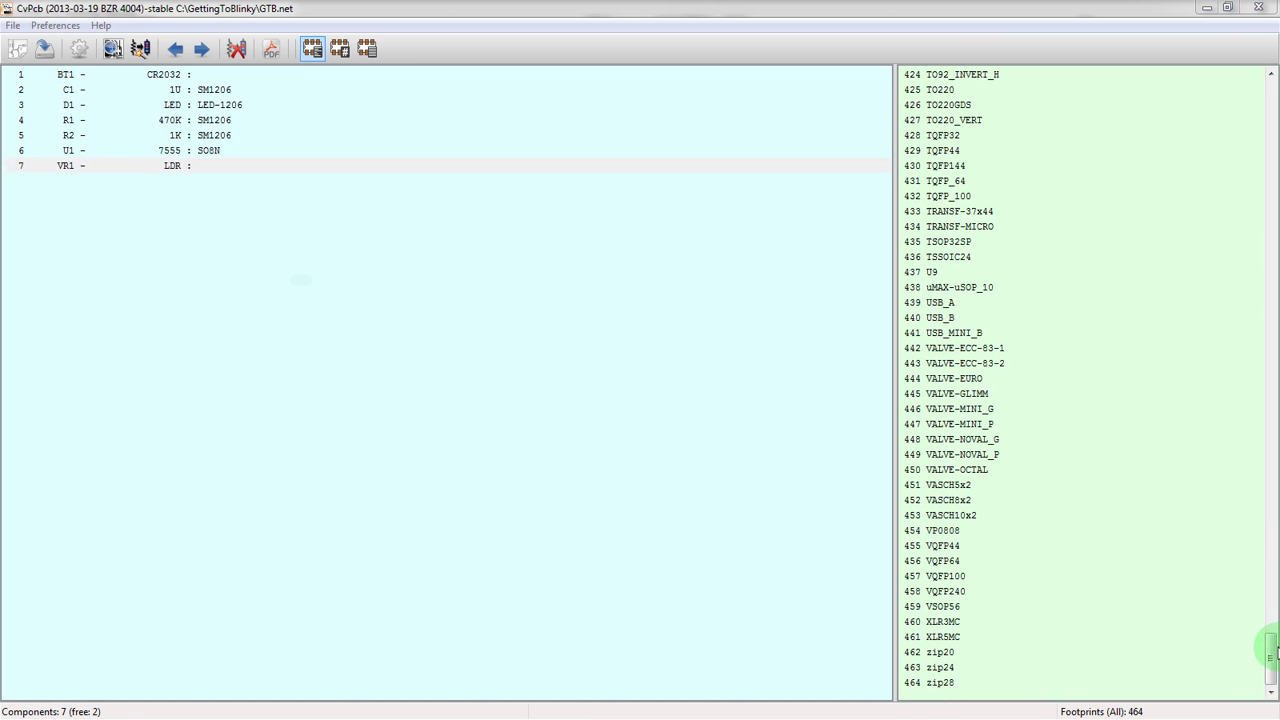
drag(1271, 657, 1275, 474)
click(955, 196)
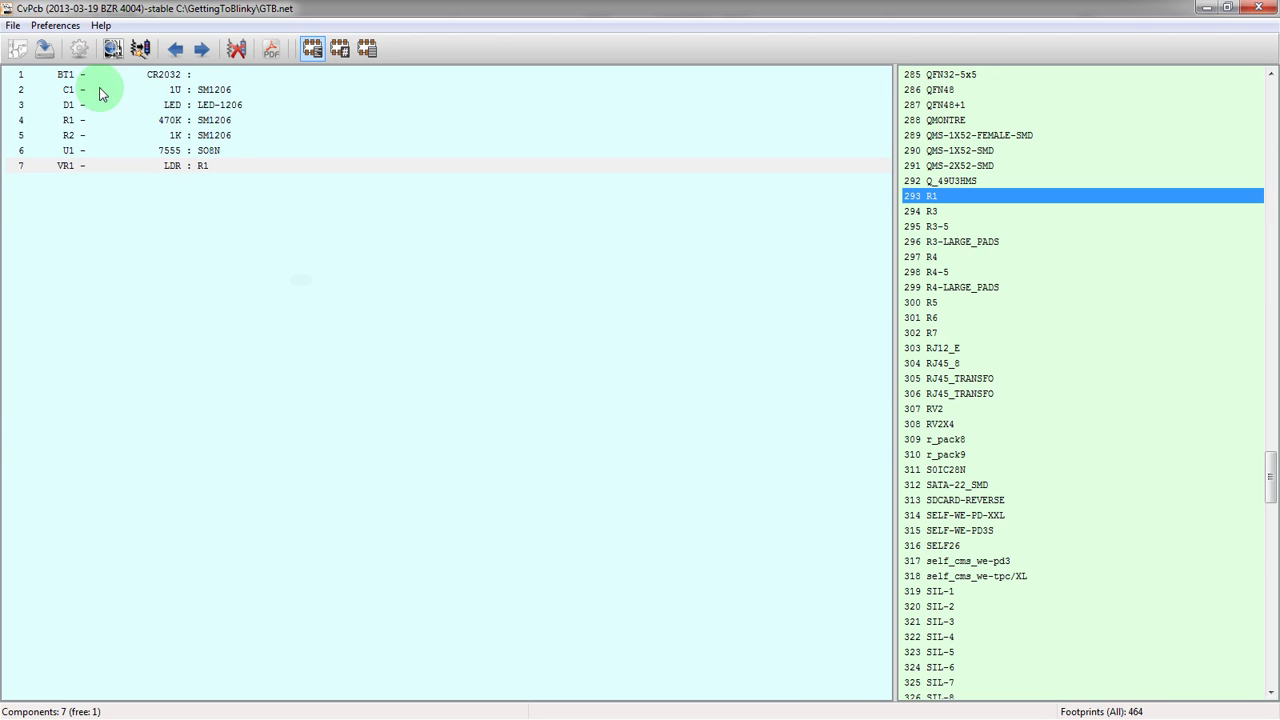
click(173, 76)
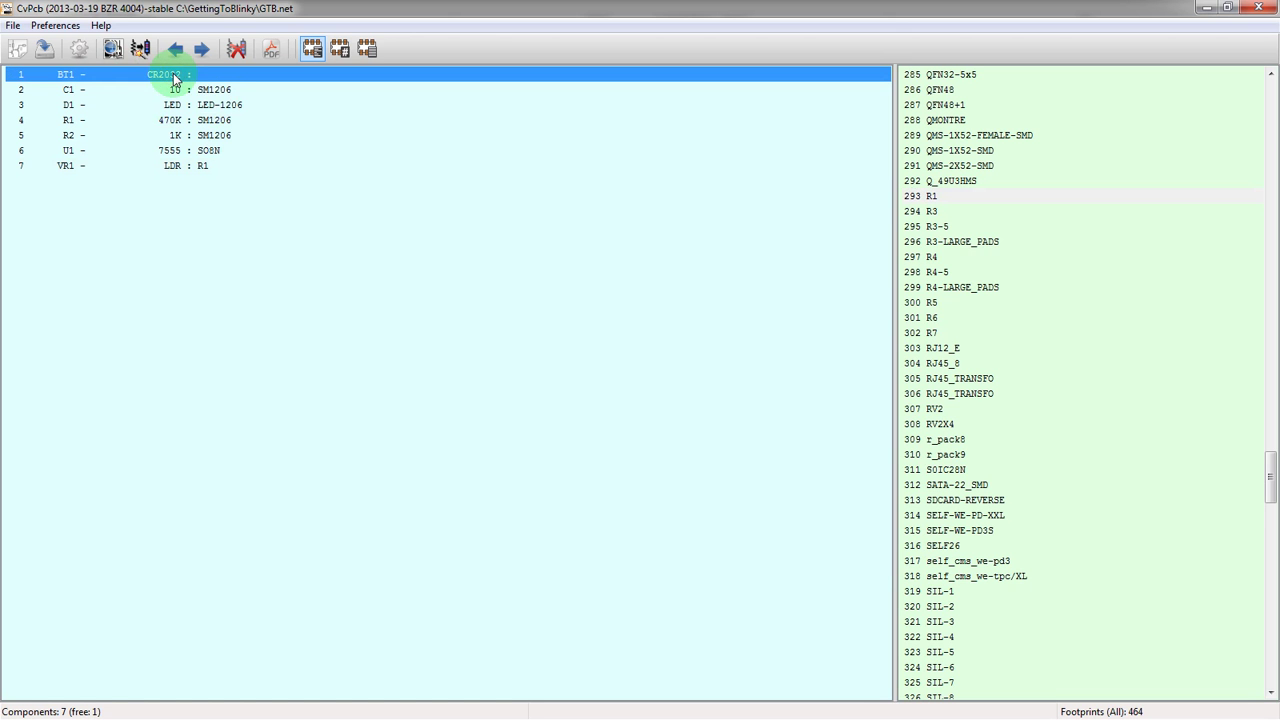